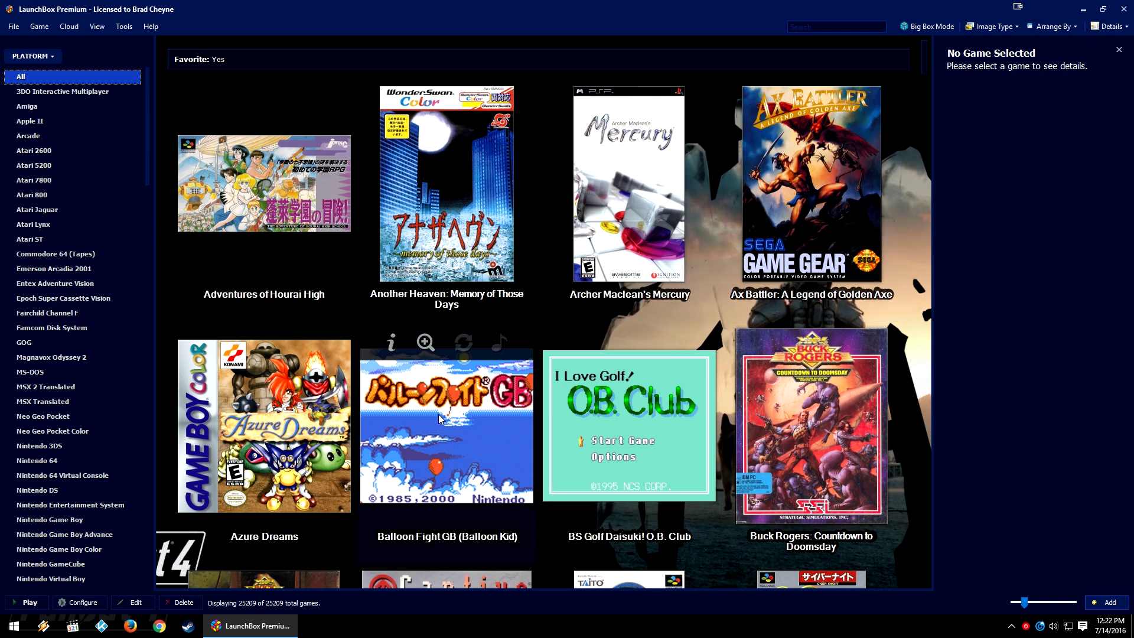
- Select Balloon Fight GB to show its details, then scroll down to the Dragon Ball Z II and III covers
click(461, 388)
scroll(586, 433, down, 2)
scroll(604, 425, down, 2)
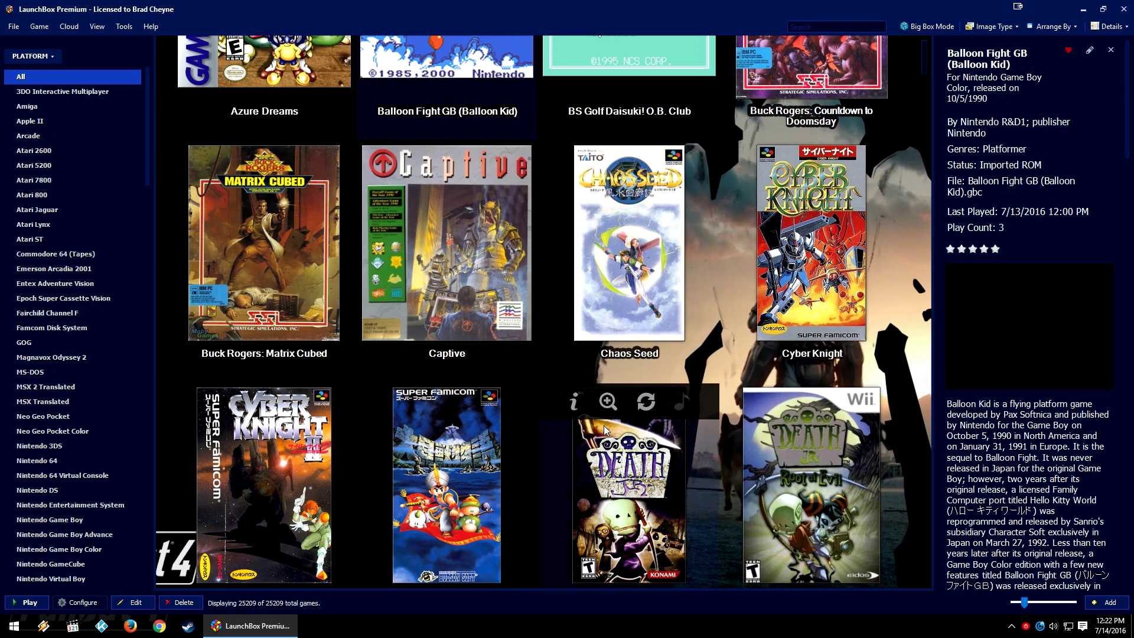
scroll(604, 426, down, 2)
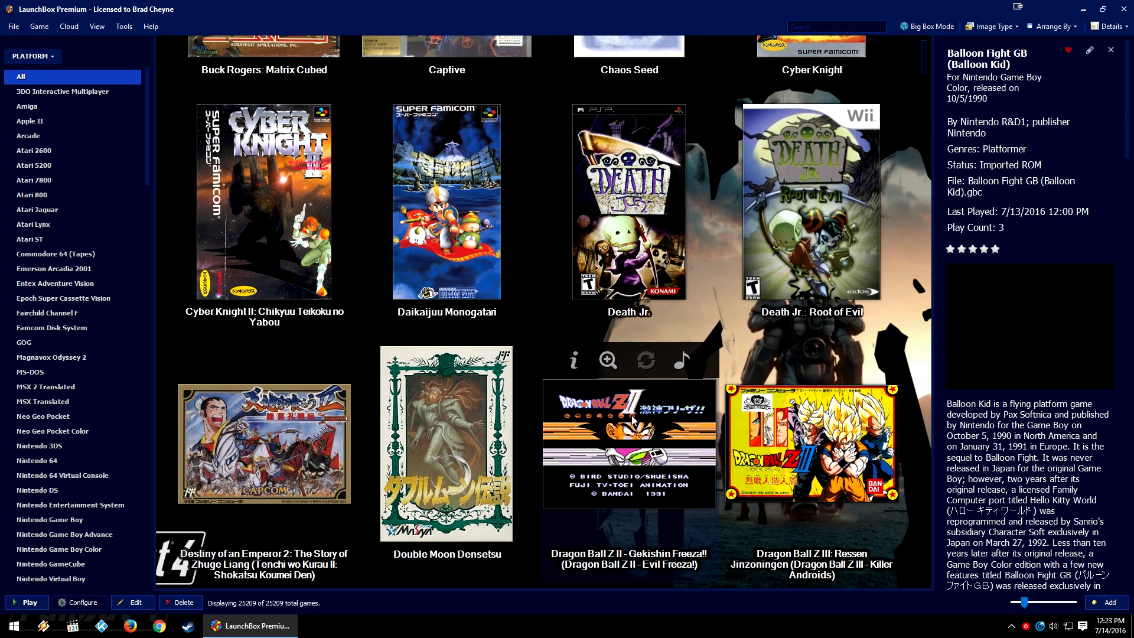
key(ctrl+e)
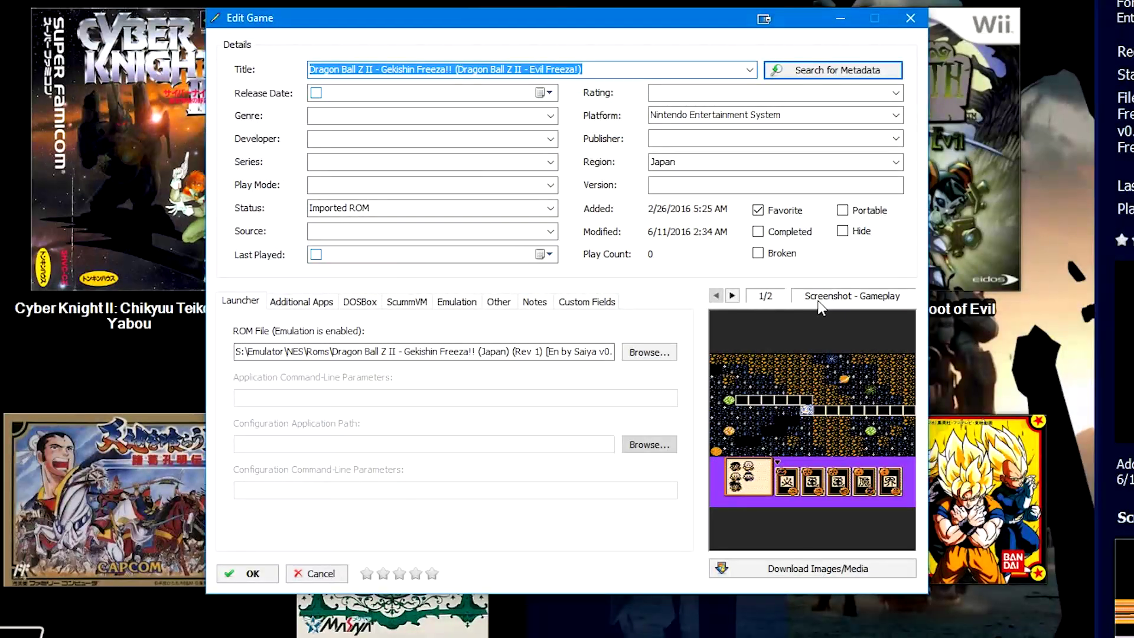
click(736, 301)
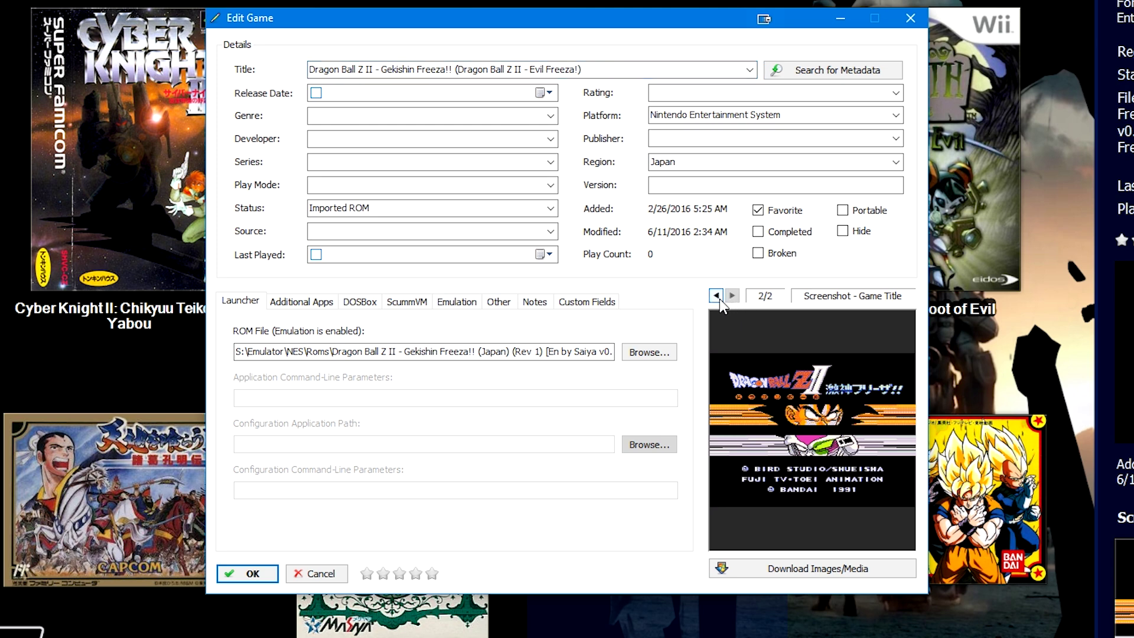
click(715, 295)
click(759, 315)
click(718, 296)
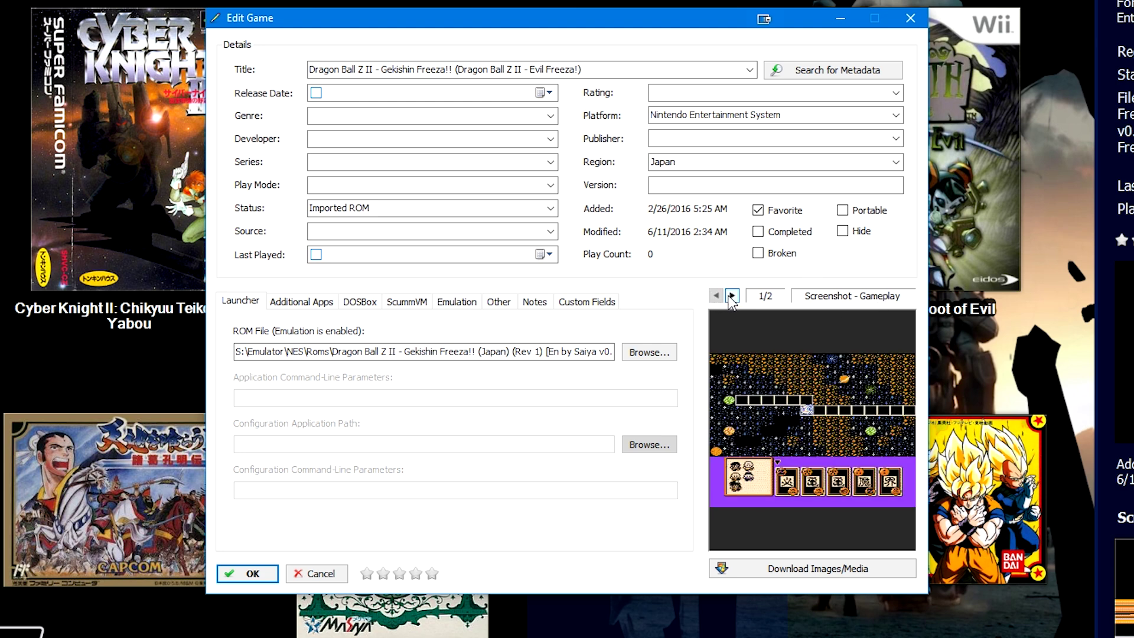
click(732, 296)
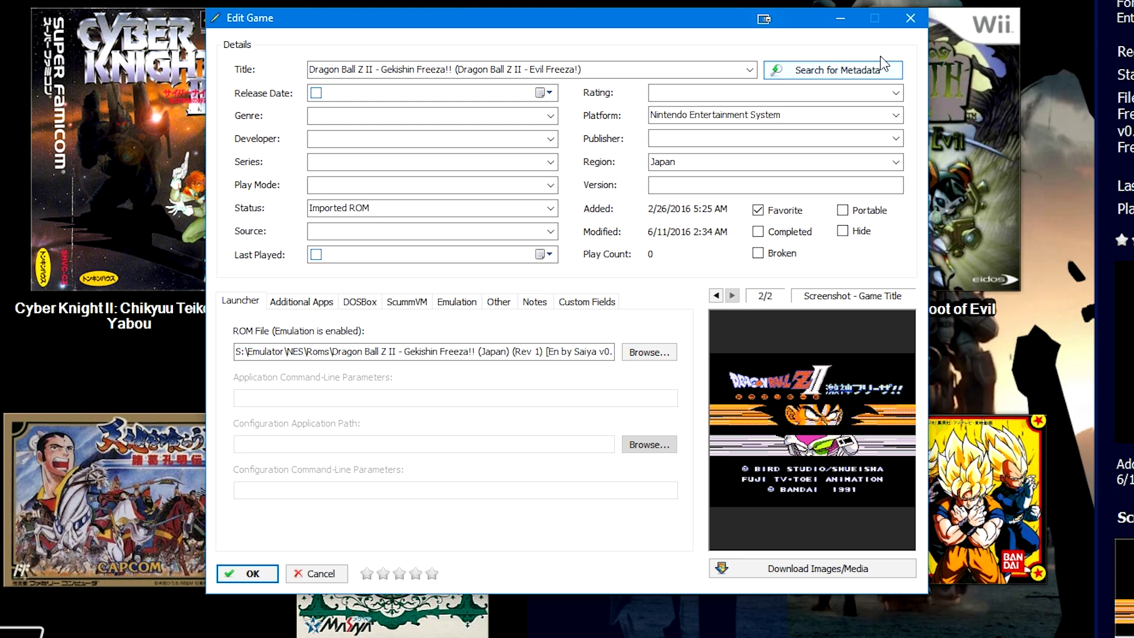
click(910, 18)
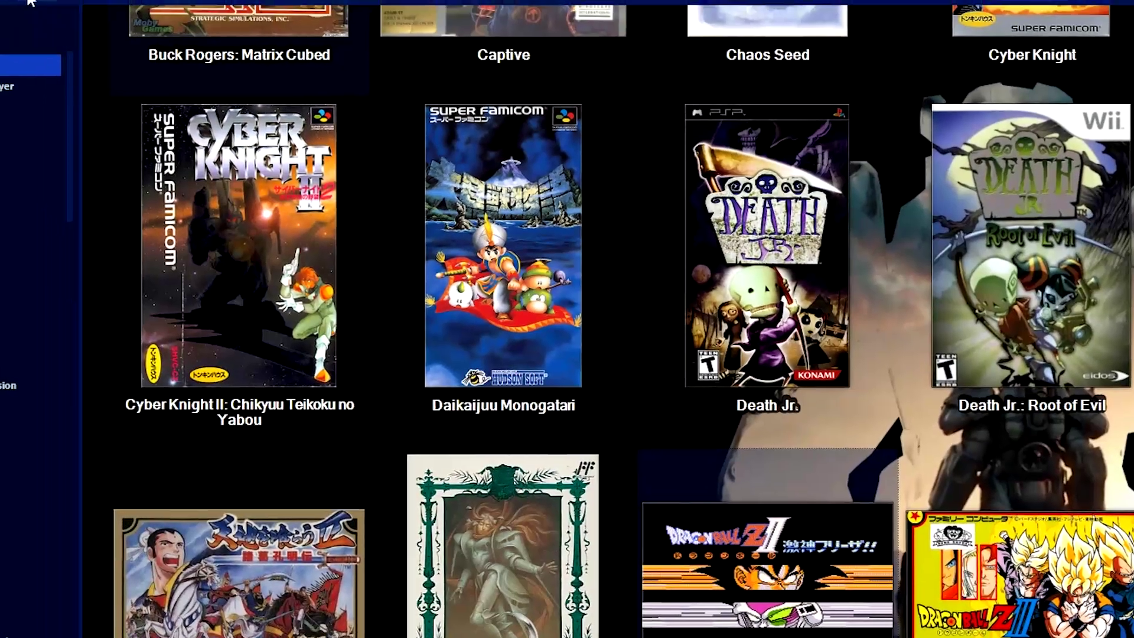
- Uncheck Screenshot - Game Title under Options > Images > Box Front Priorities and save with OK
click(67, 19)
click(103, 320)
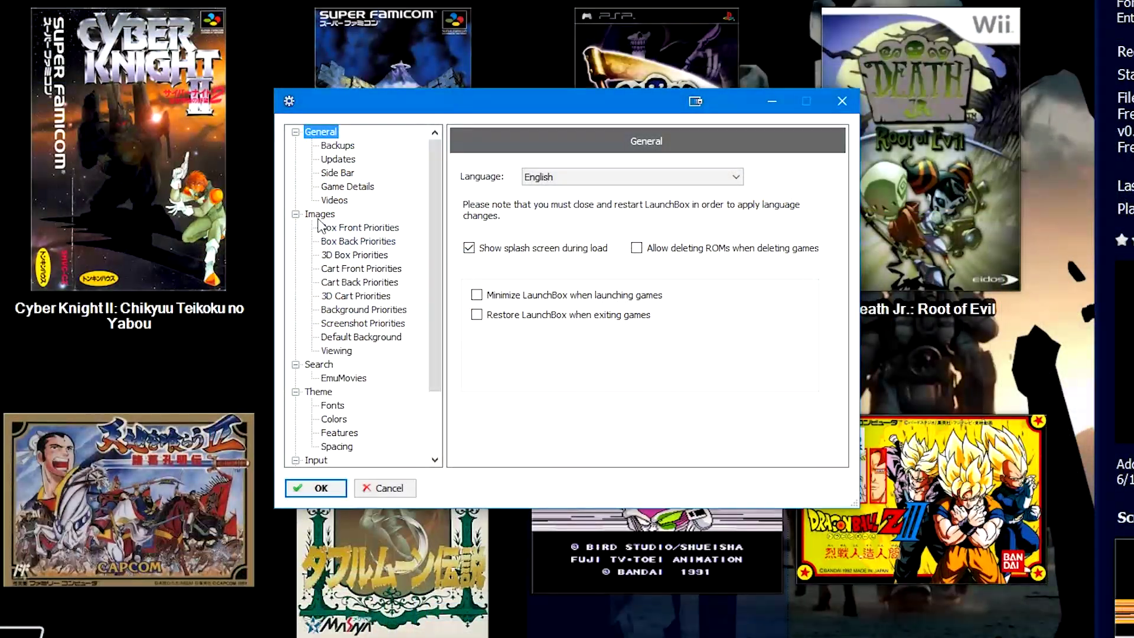
click(319, 215)
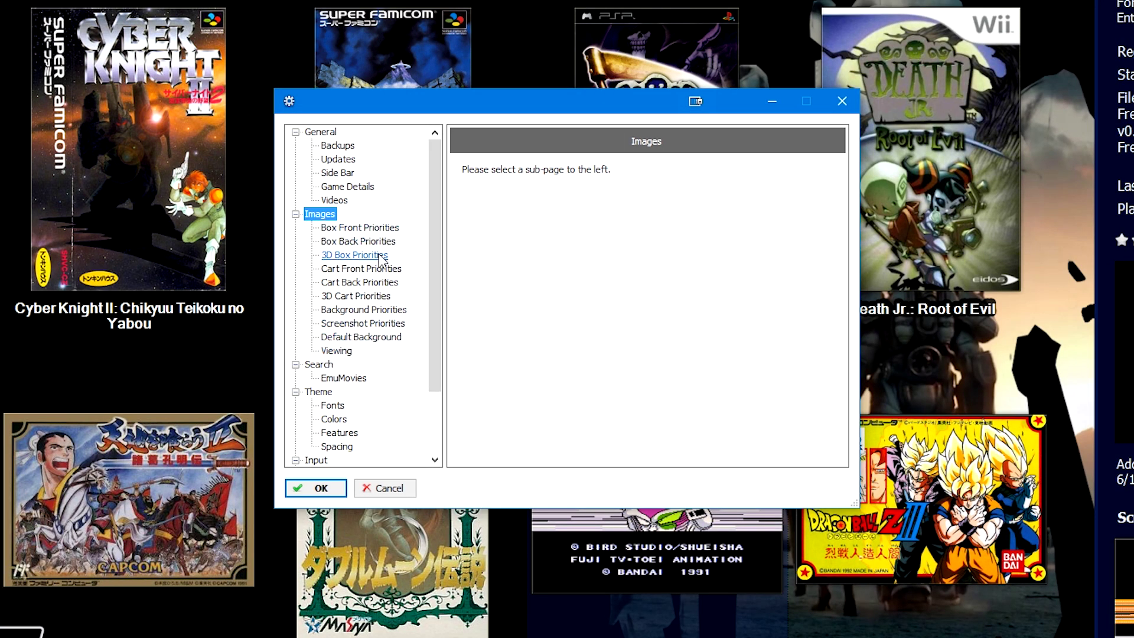
click(389, 229)
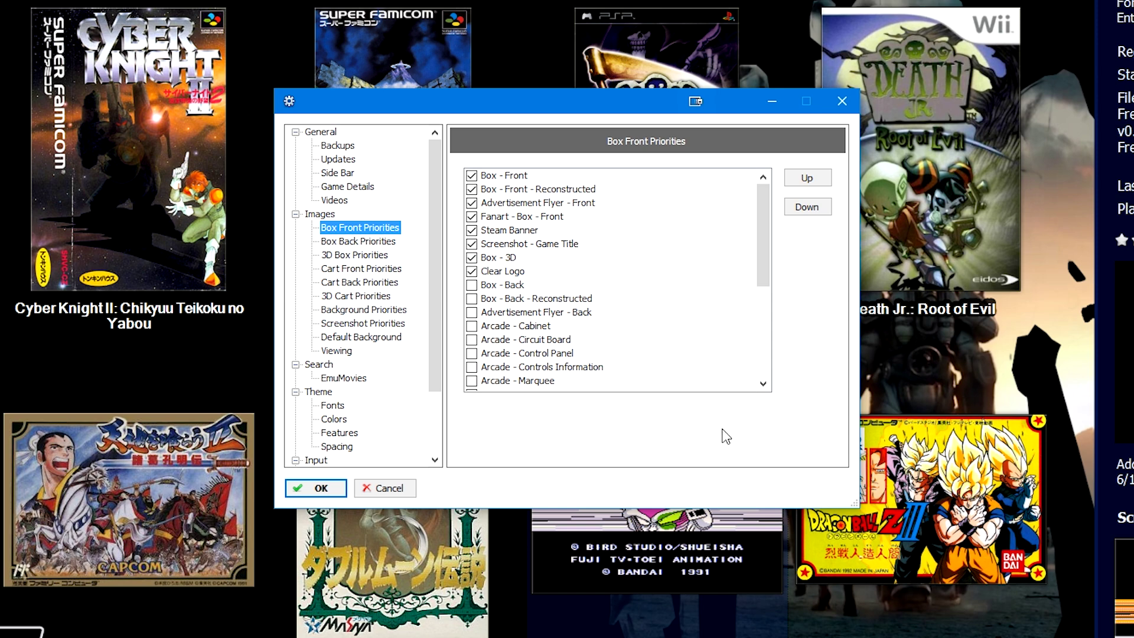
scroll(585, 350, down, 5)
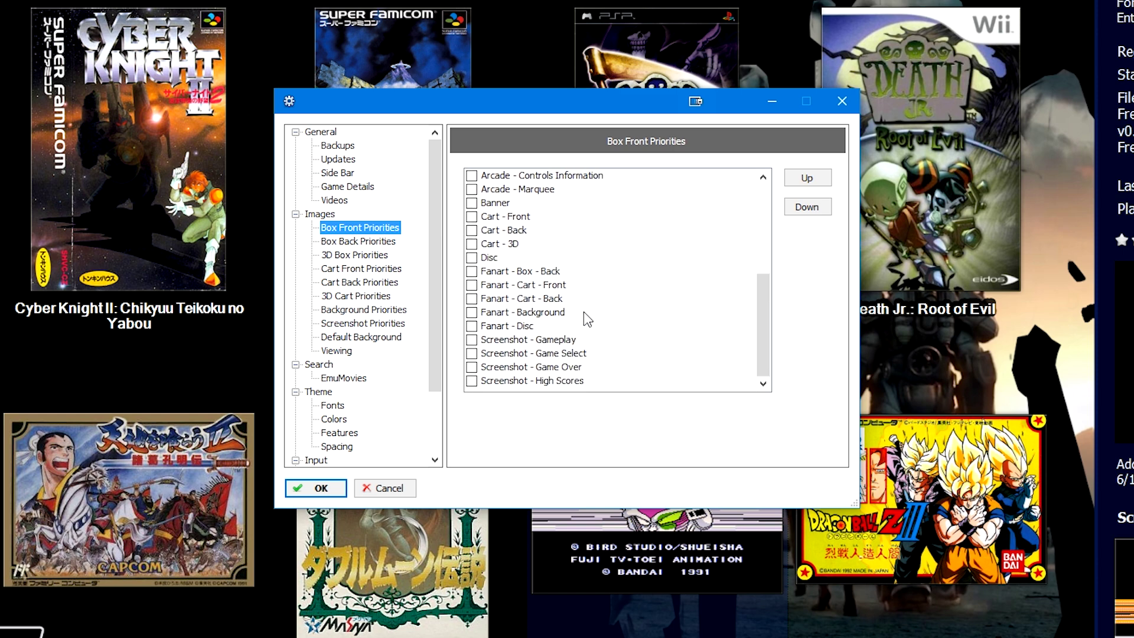
scroll(587, 319, up, 5)
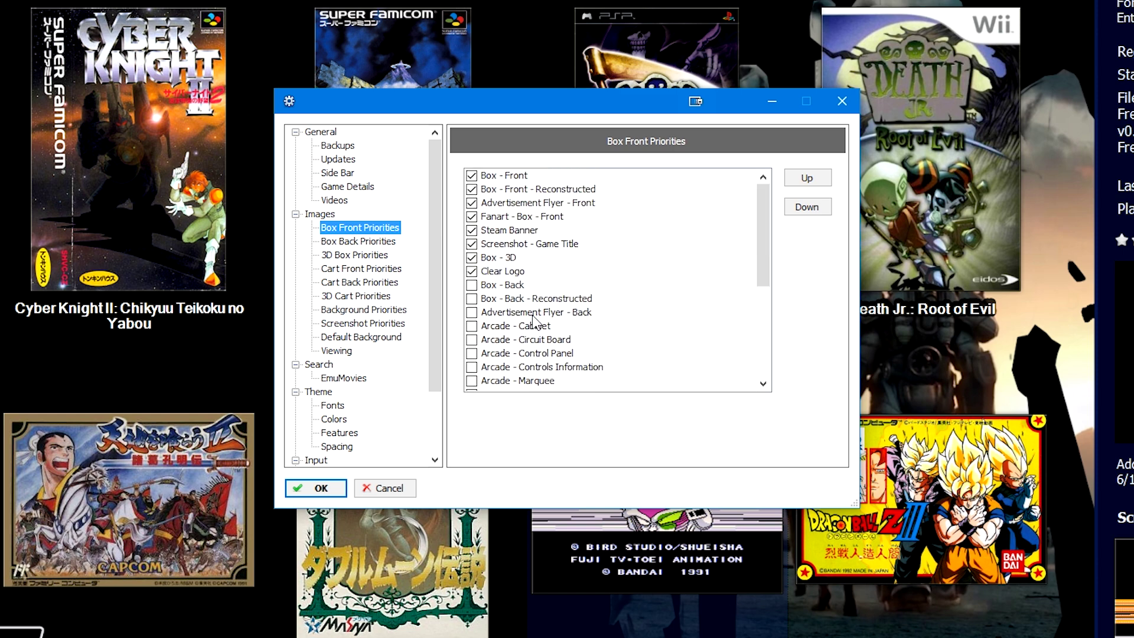
click(475, 245)
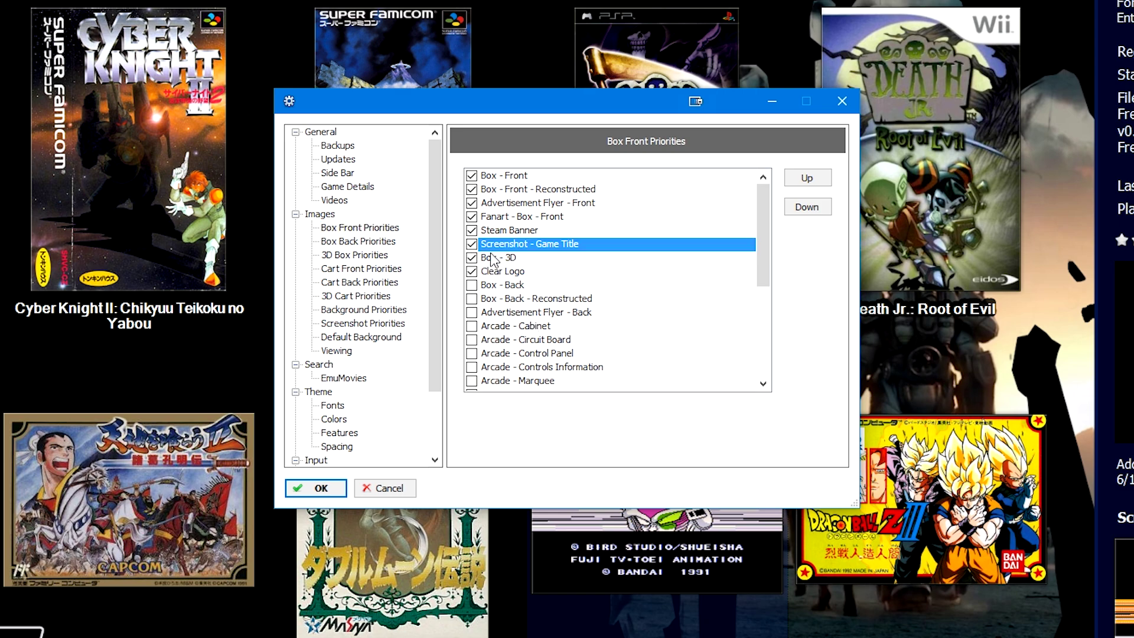
click(471, 244)
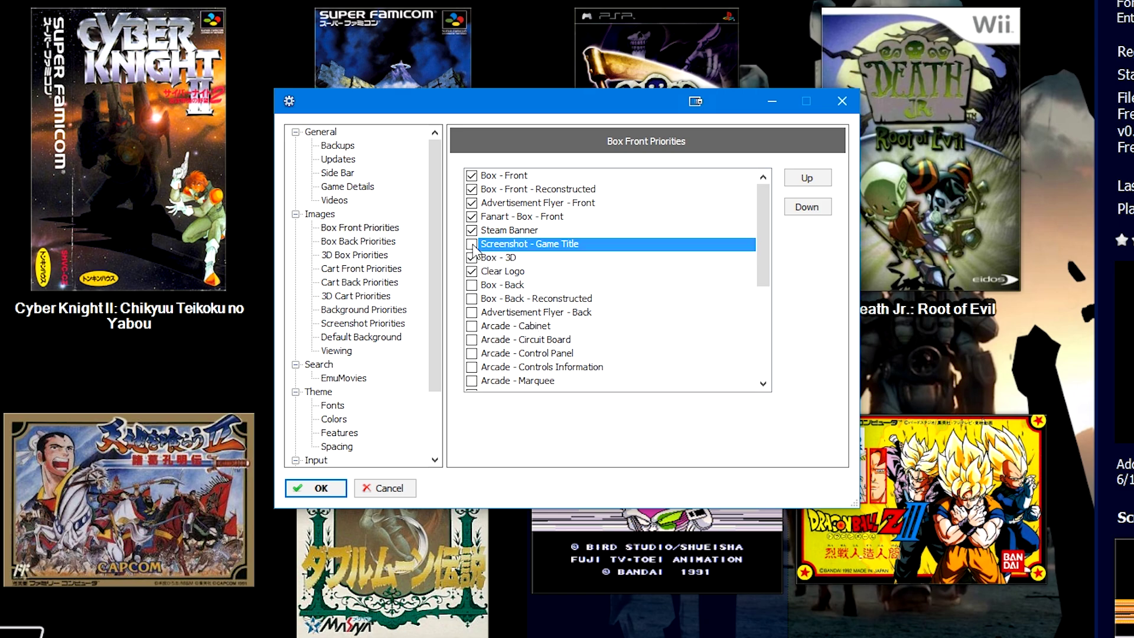
click(319, 485)
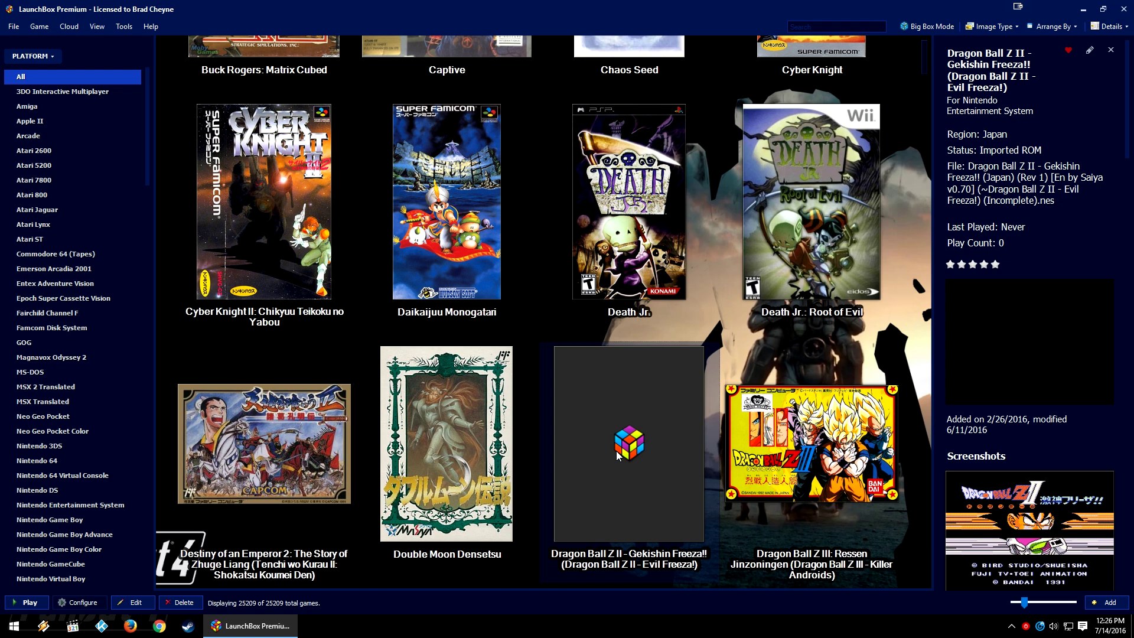
- Scroll the game grid to review the placeholder covers of Dragon Ball Z II and Balloon Fight GB
scroll(1022, 493, down, 3)
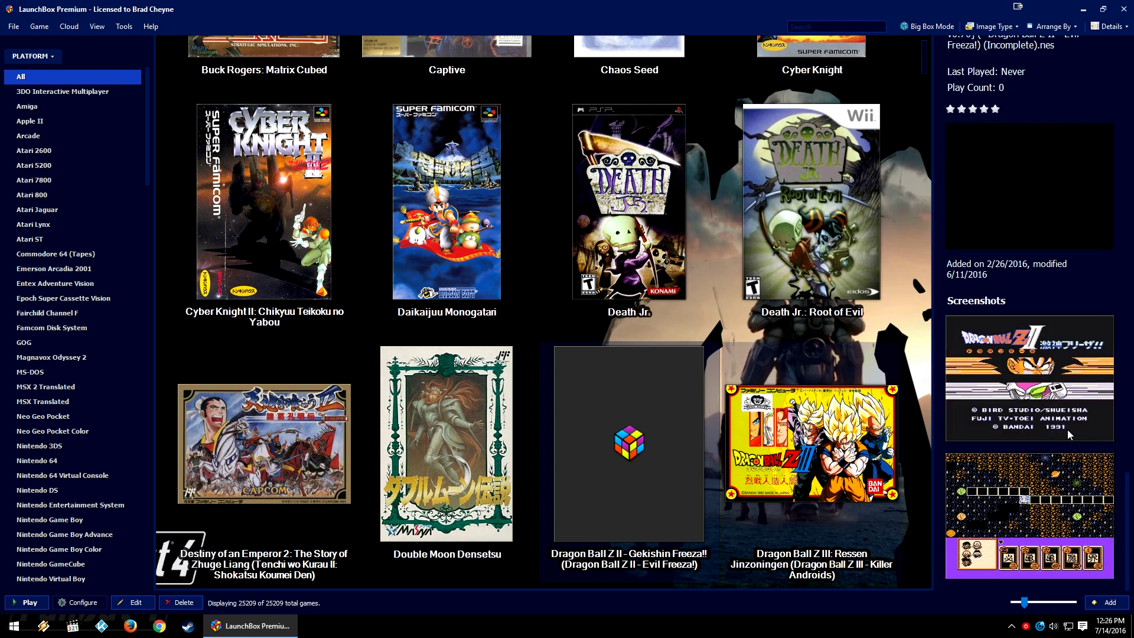
scroll(1008, 399, up, 3)
scroll(825, 383, up, 4)
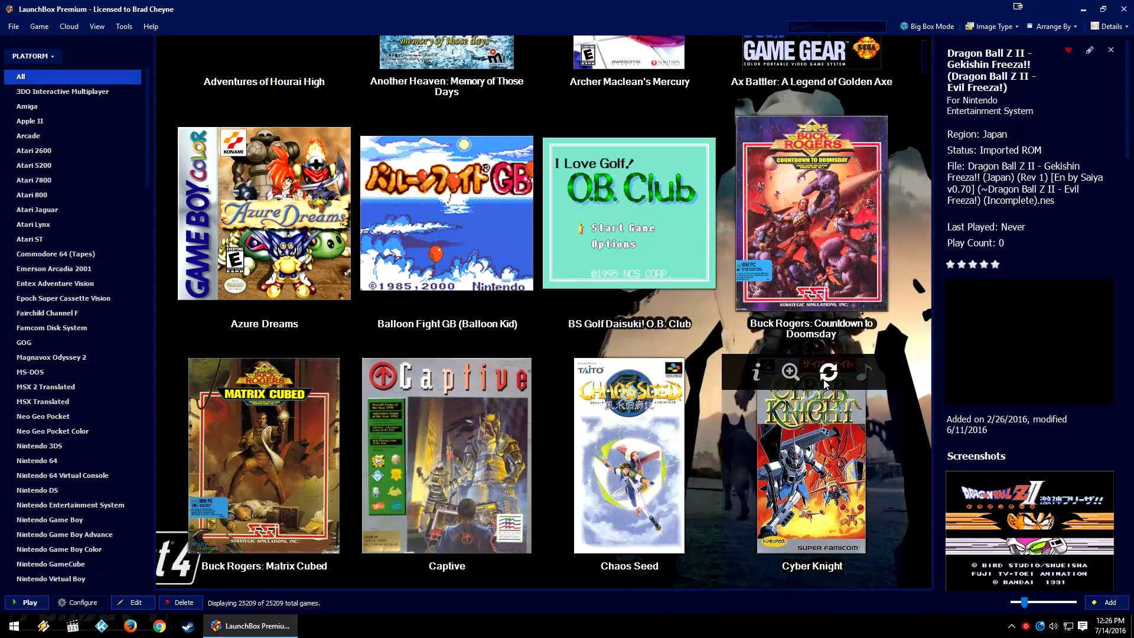
scroll(826, 382, up, 2)
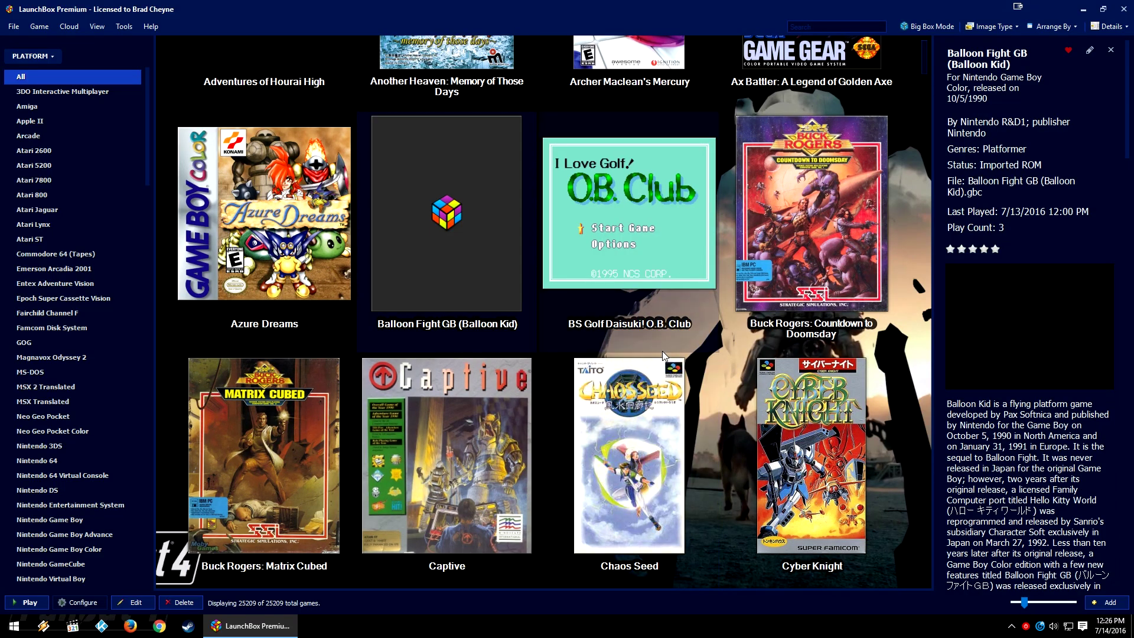
- Select the Screenshot - Game Title entry in the Options' Box Front Priorities list
click(124, 26)
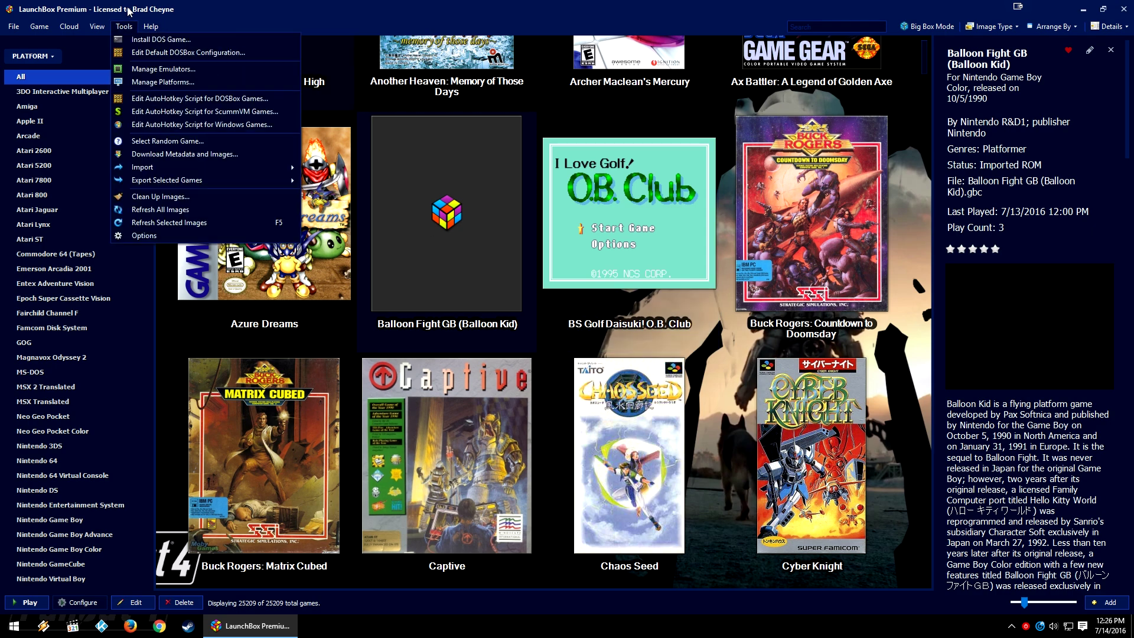
click(166, 235)
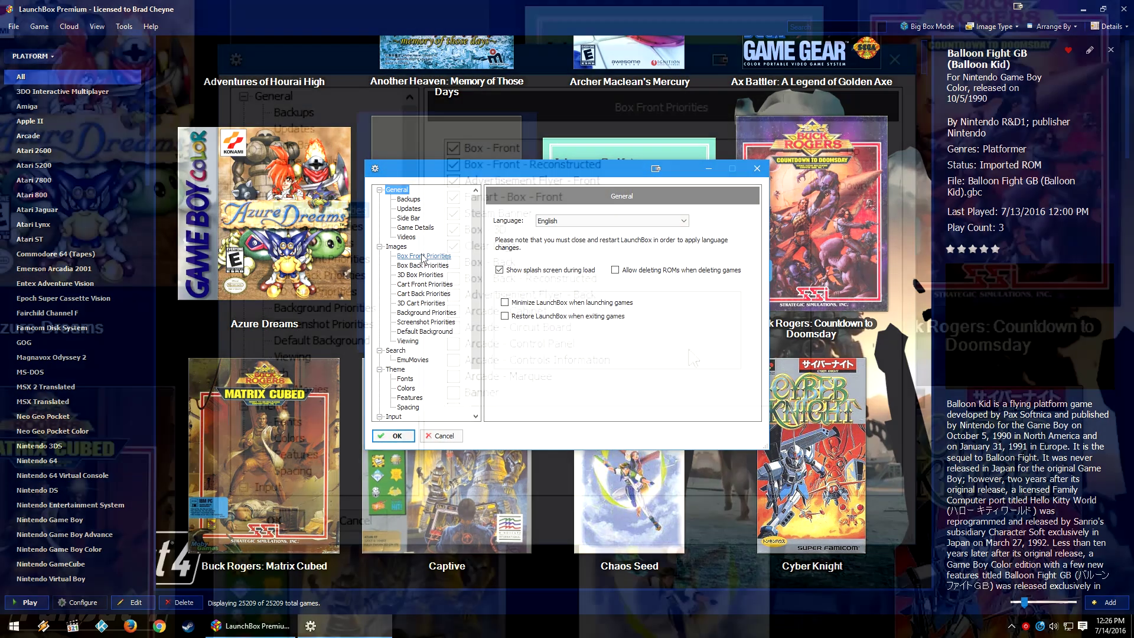
click(423, 256)
scroll(562, 330, down, 1)
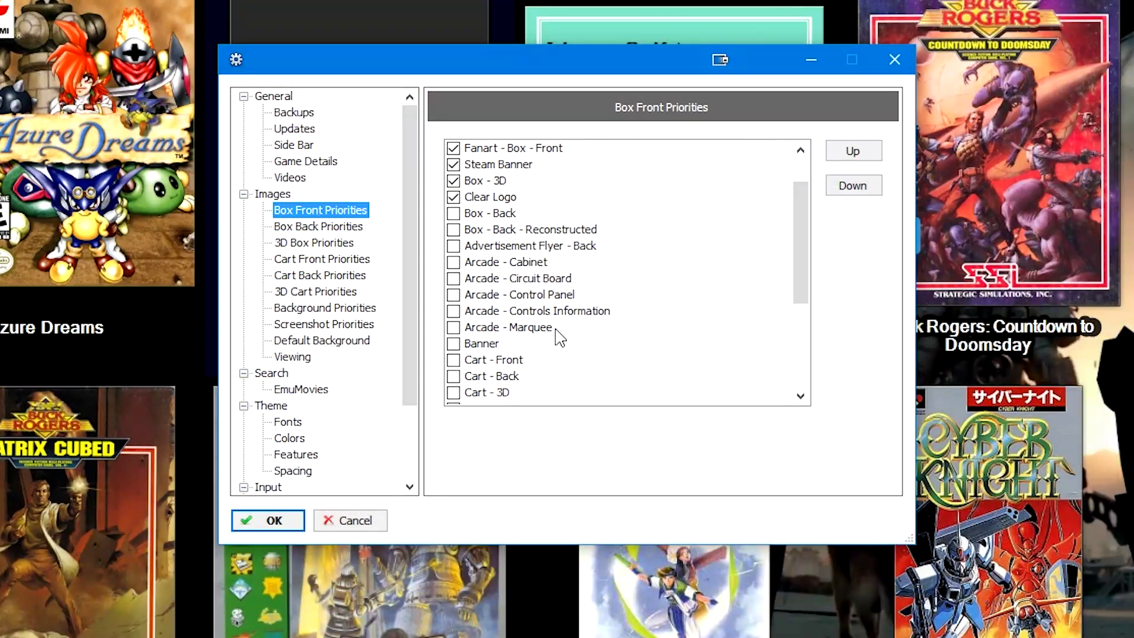
scroll(560, 338, down, 4)
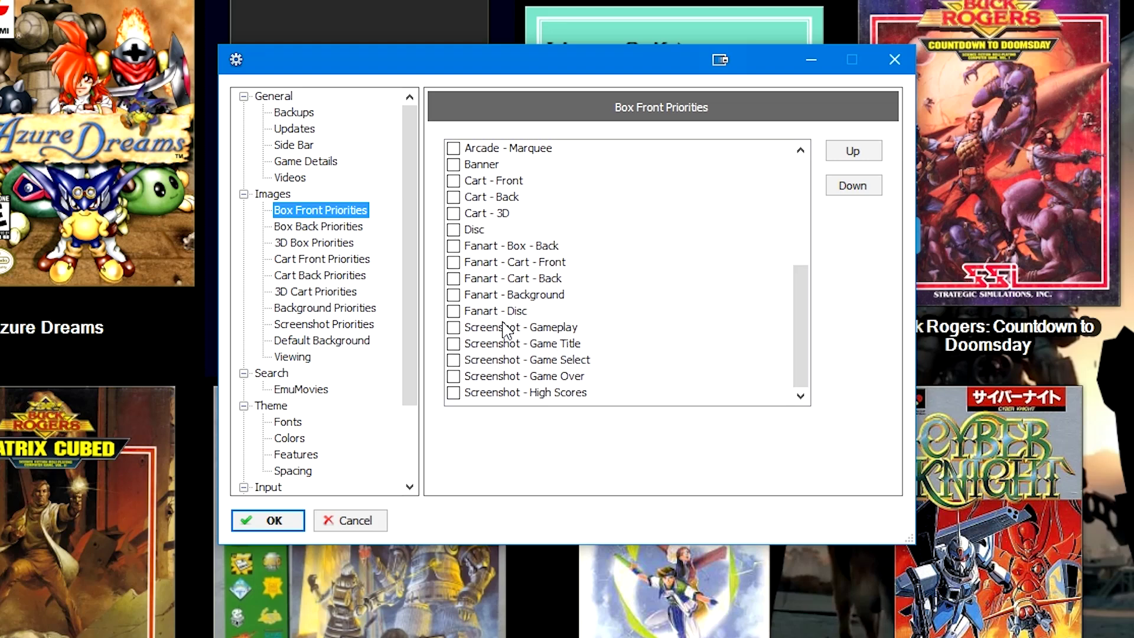
click(453, 347)
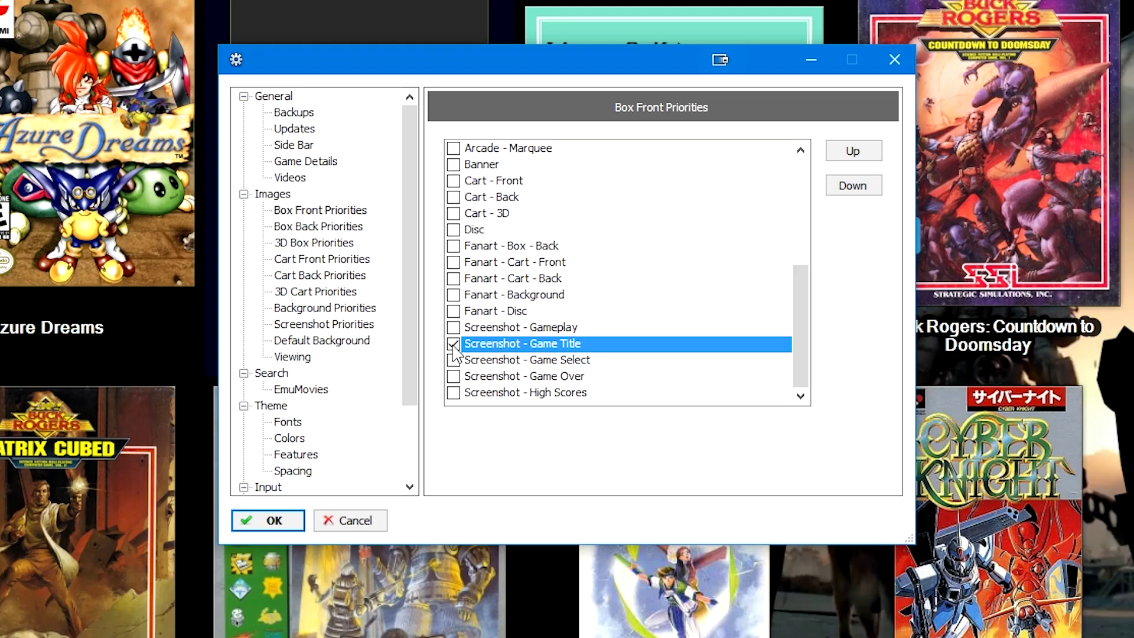
- Move Screenshot - Game Title up the priority list to just below Advertisement Flyer - Front
click(851, 152)
click(852, 152)
click(852, 152)
click(851, 152)
click(851, 153)
click(852, 152)
click(852, 152)
click(852, 152)
click(852, 152)
click(852, 153)
click(852, 152)
click(851, 152)
click(851, 152)
click(851, 152)
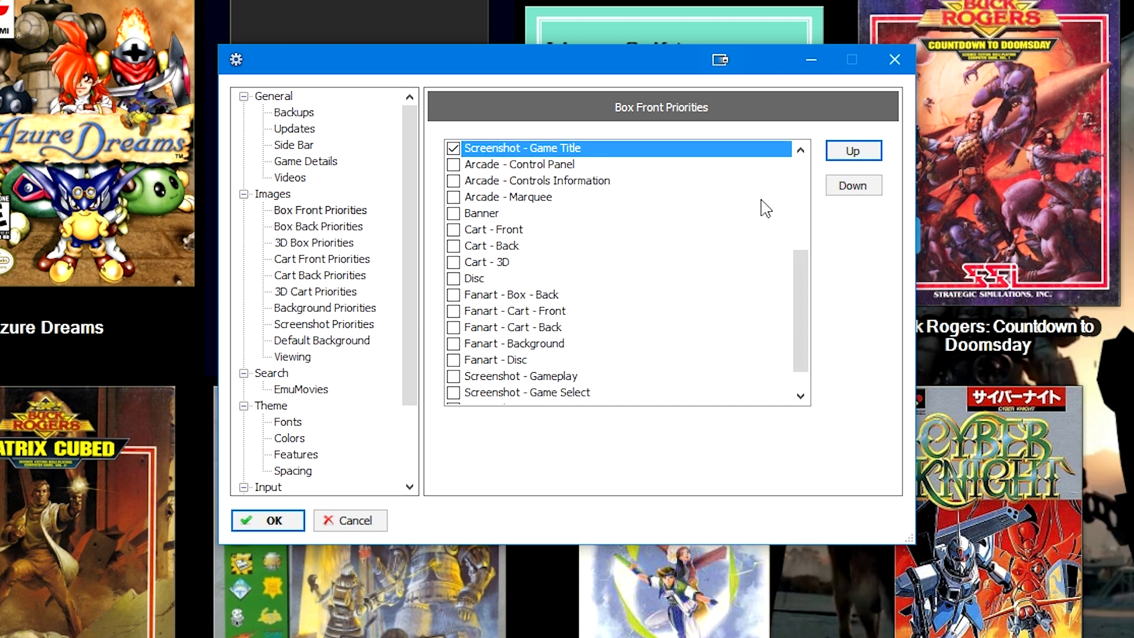
scroll(698, 248, up, 4)
click(853, 151)
click(853, 151)
double_click(853, 151)
double_click(854, 151)
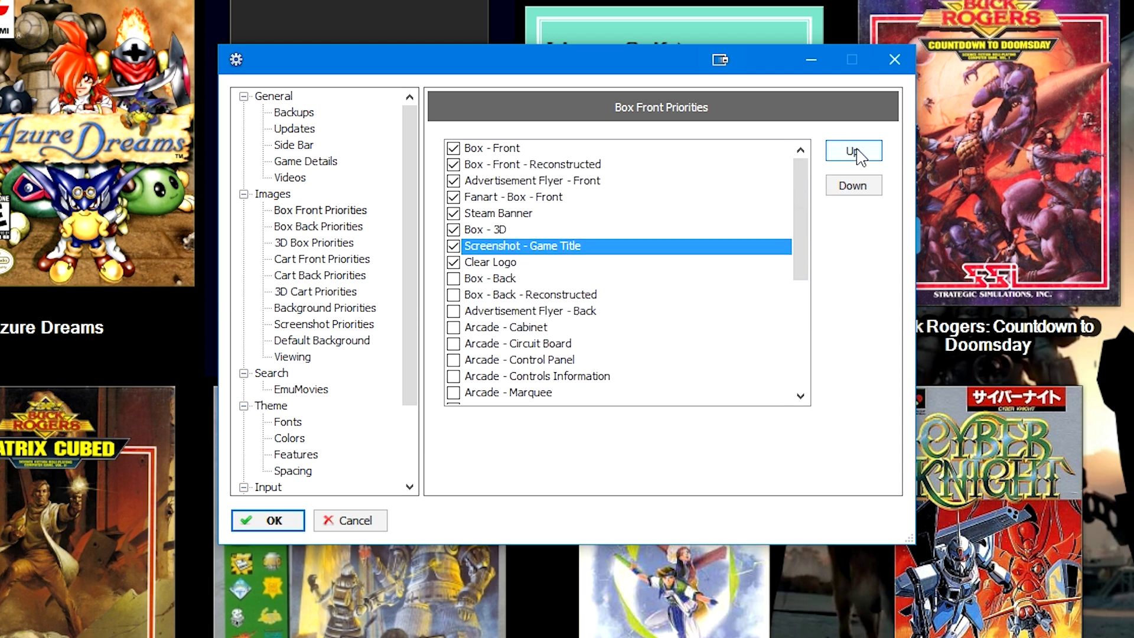
click(854, 151)
click(854, 151)
click(853, 152)
click(853, 151)
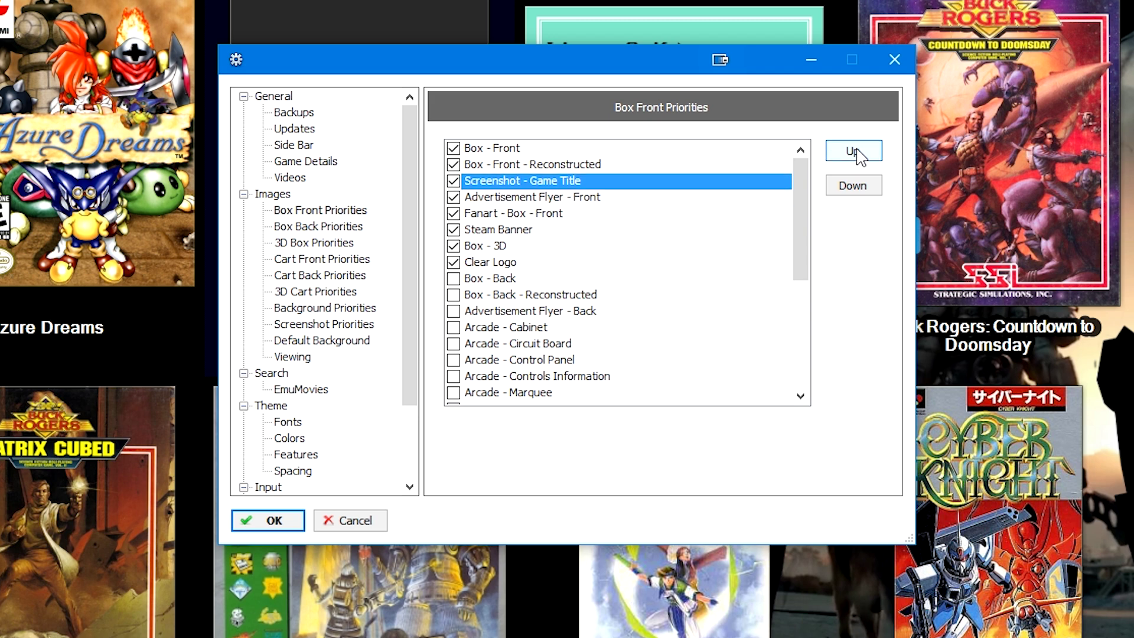
click(850, 187)
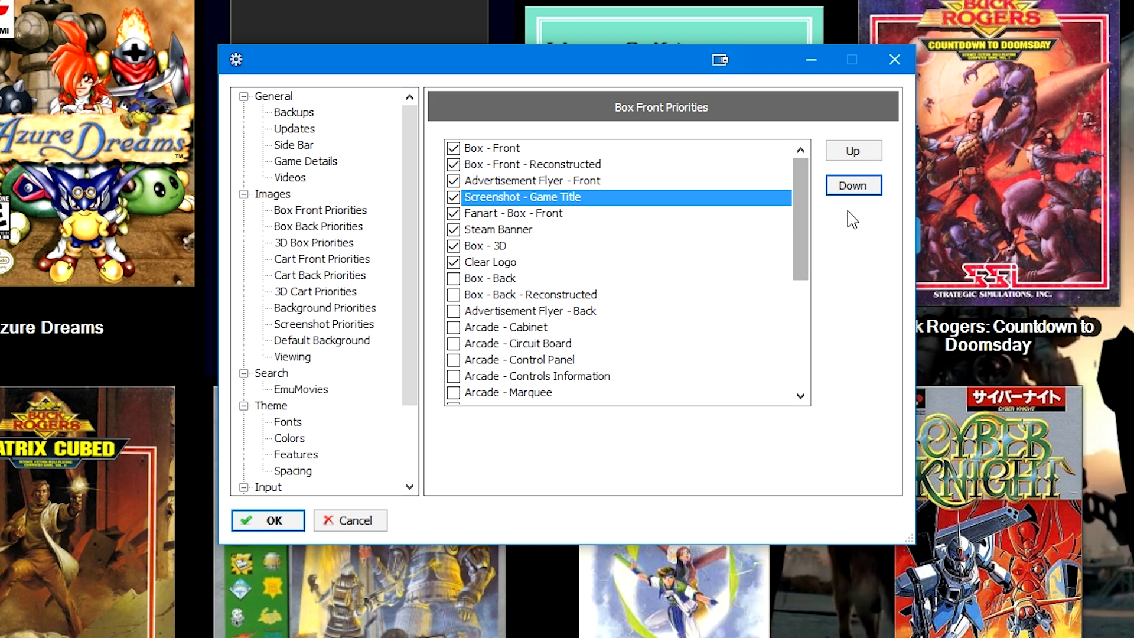
- Raise Steam Banner above Fanart - Box - Front and Screenshot - Game Title, then check the top entries
click(771, 229)
click(853, 153)
click(855, 157)
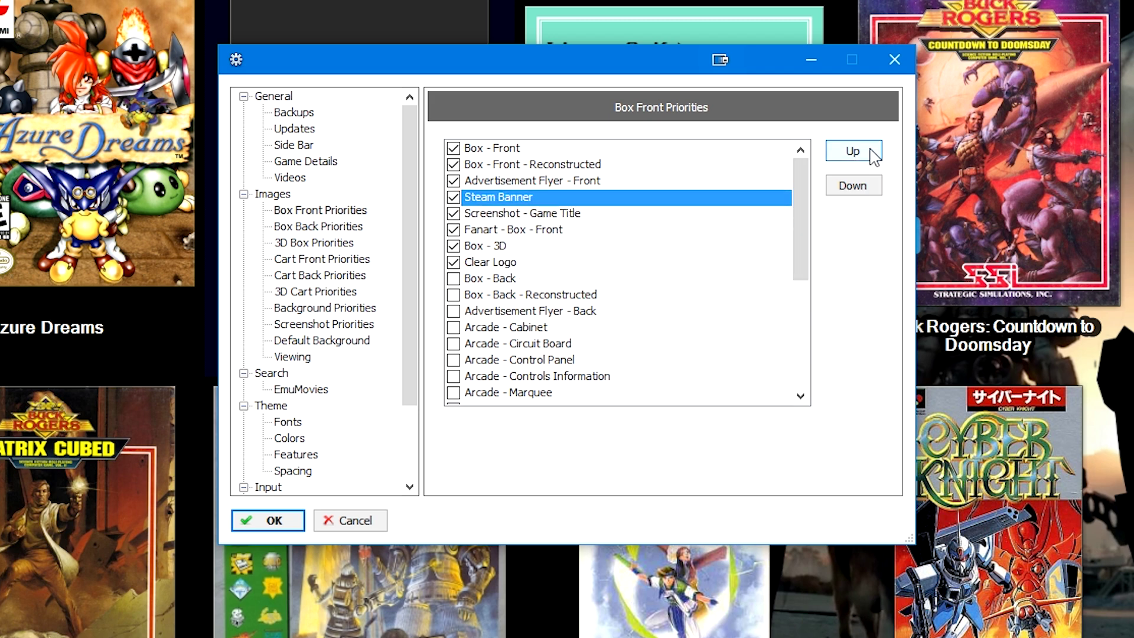
click(510, 149)
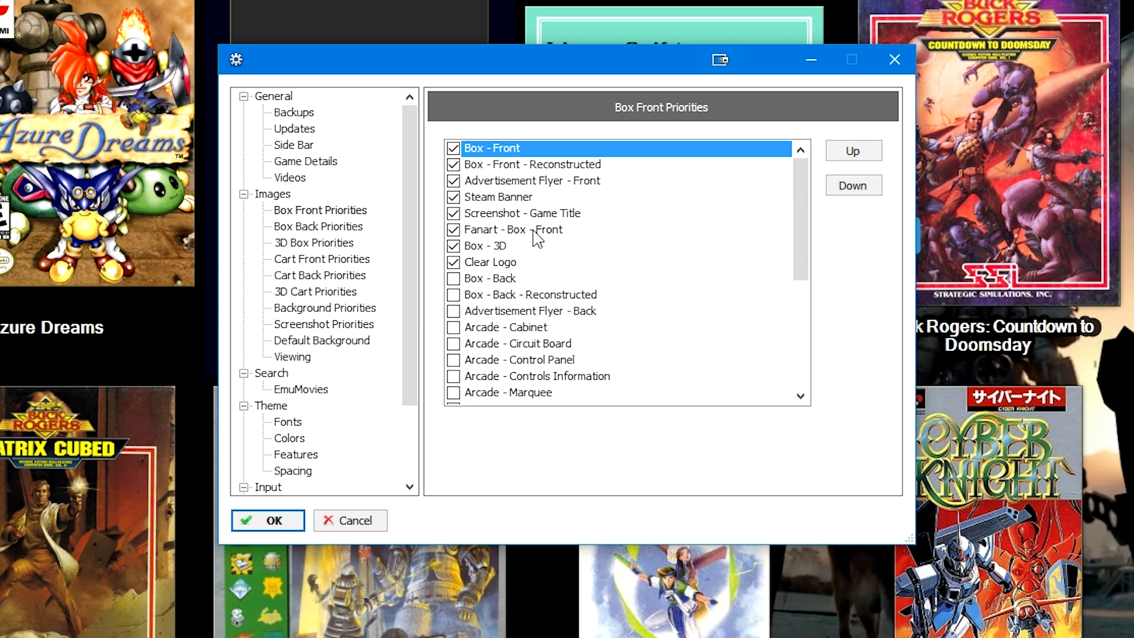
click(513, 162)
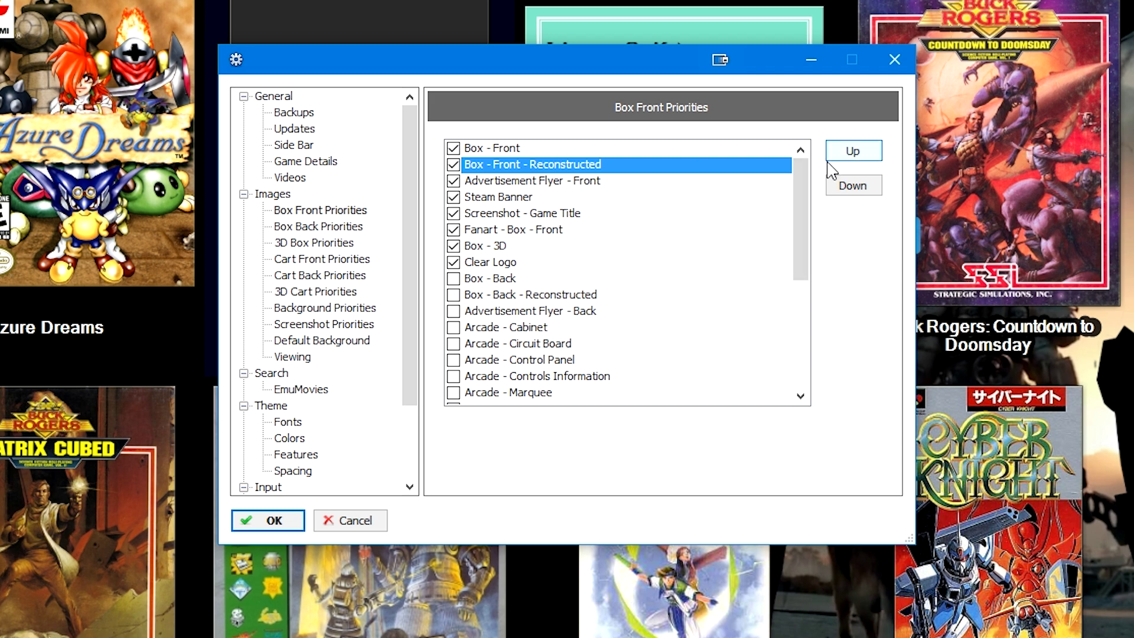
click(587, 185)
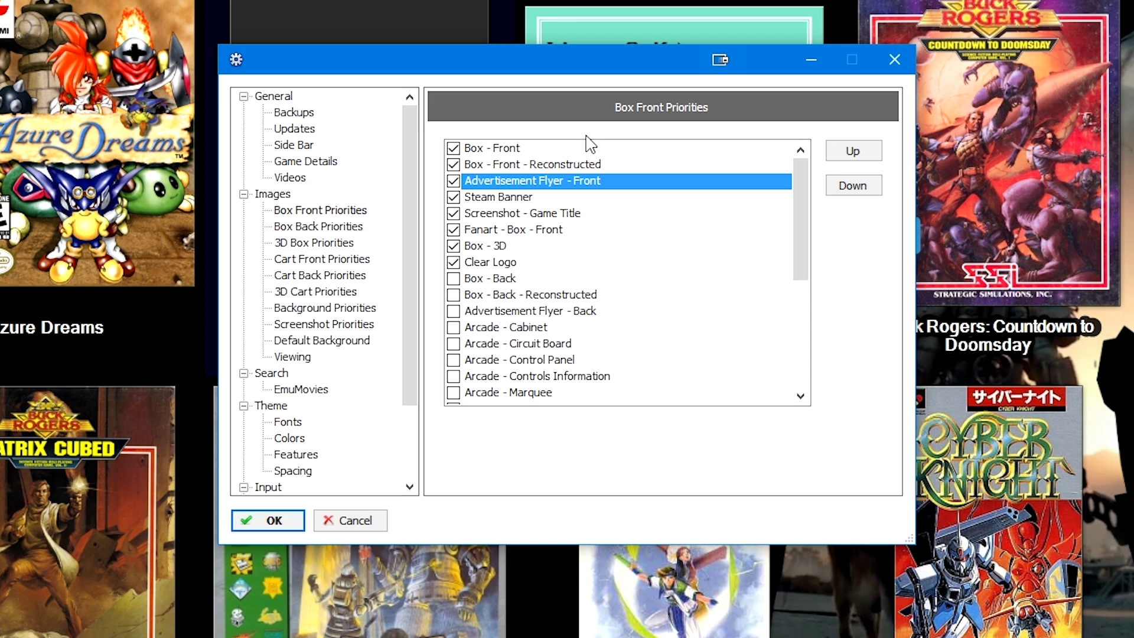
click(546, 199)
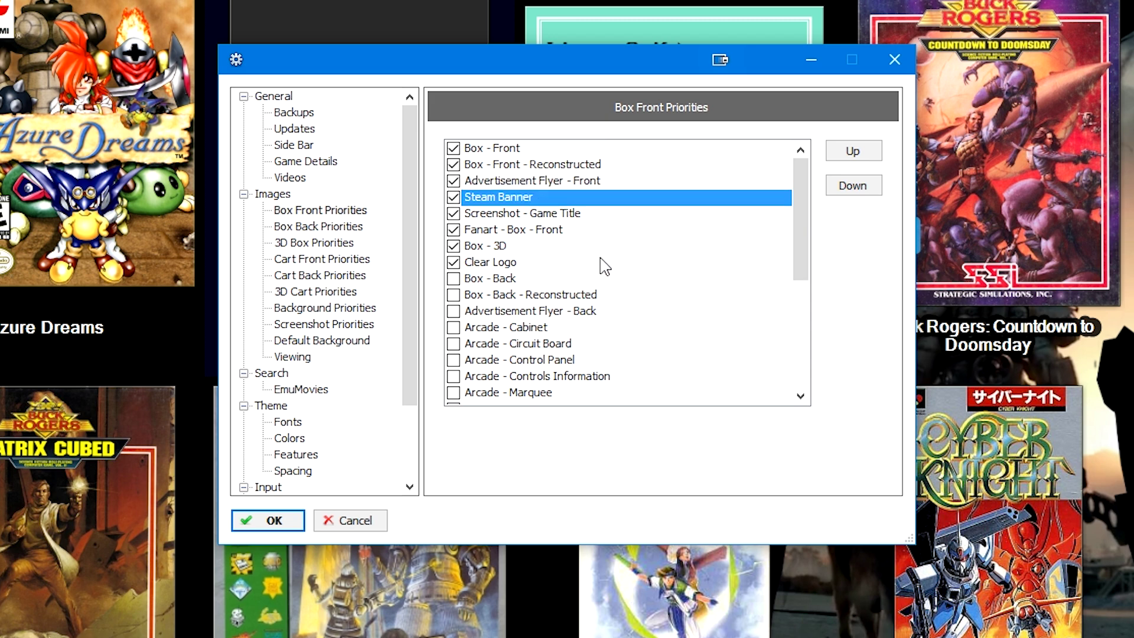
click(519, 221)
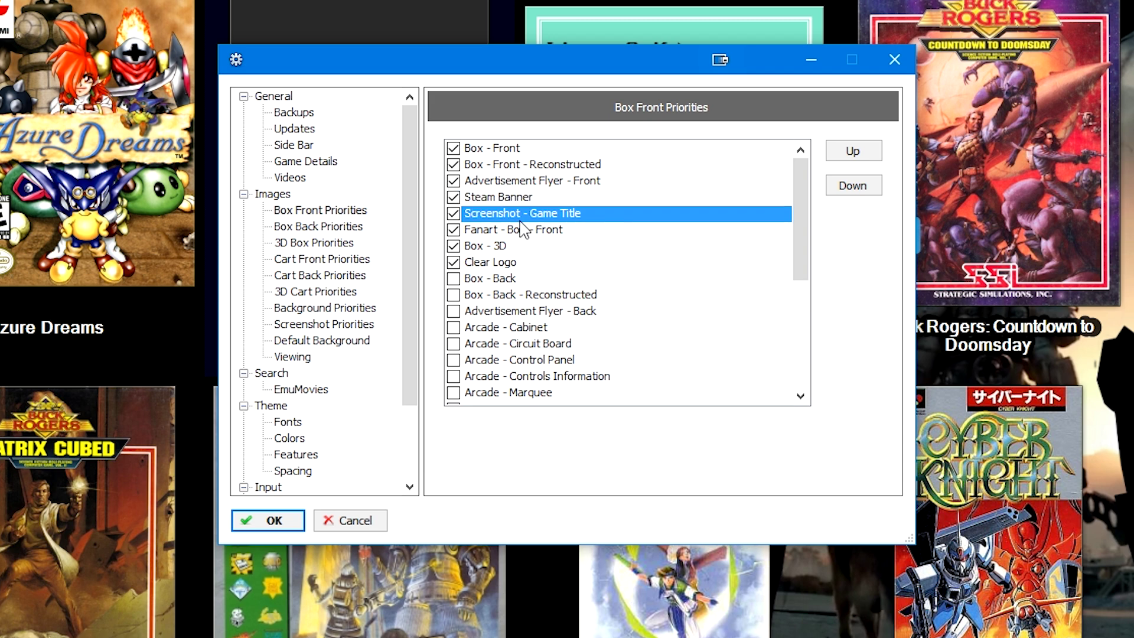
click(536, 200)
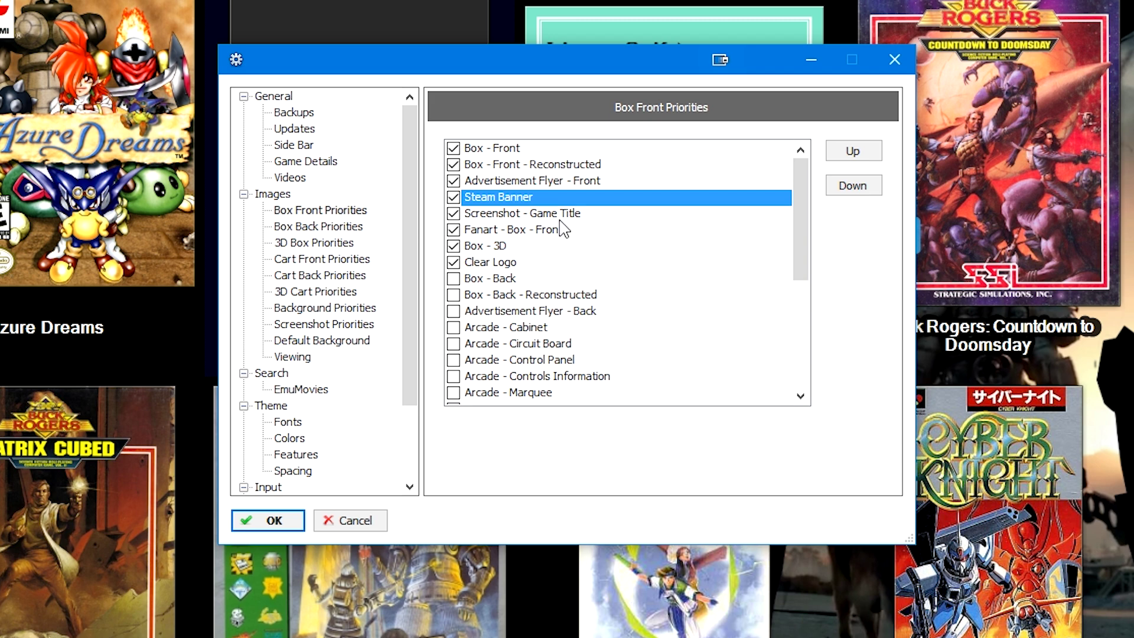
- Briefly lower Steam Banner below Screenshot - Game Title, then put it back above it
click(854, 187)
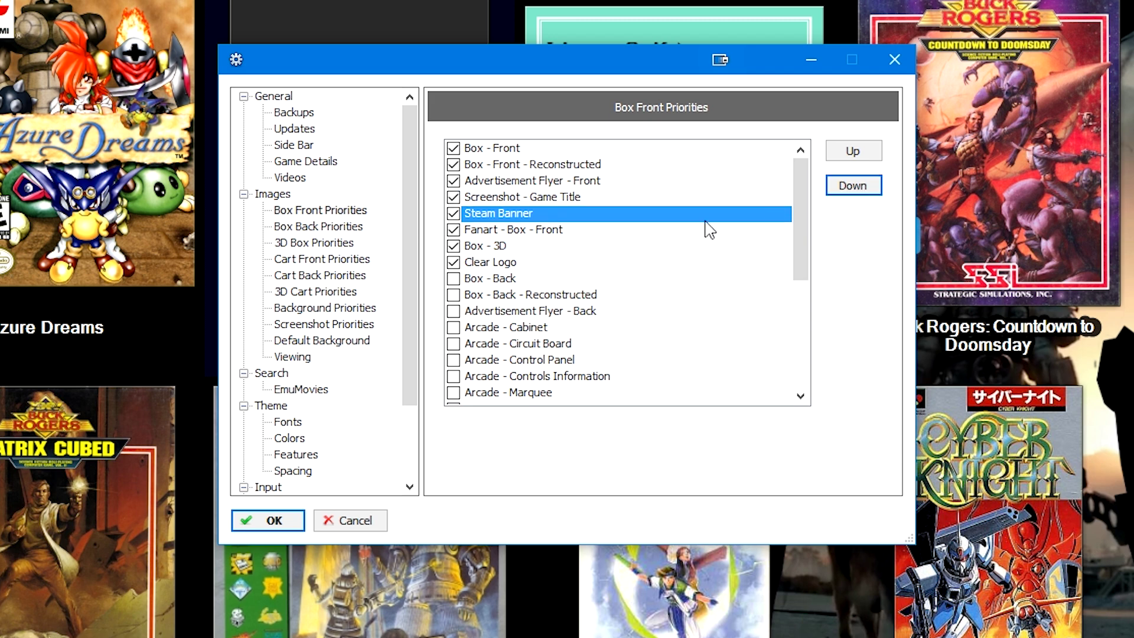
click(499, 200)
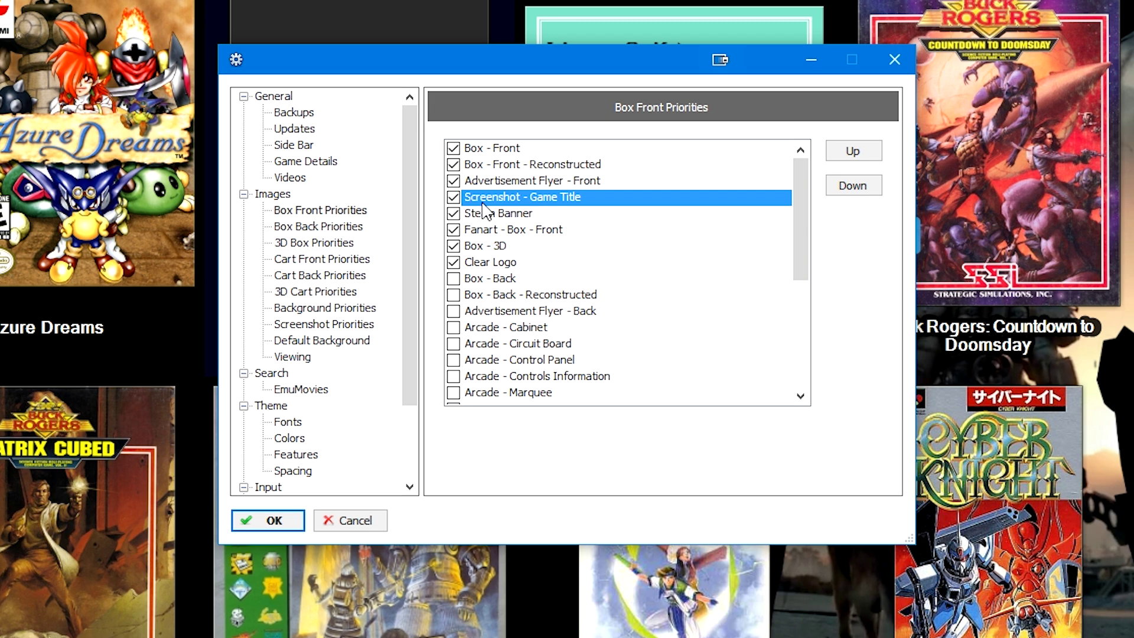
click(508, 211)
click(876, 161)
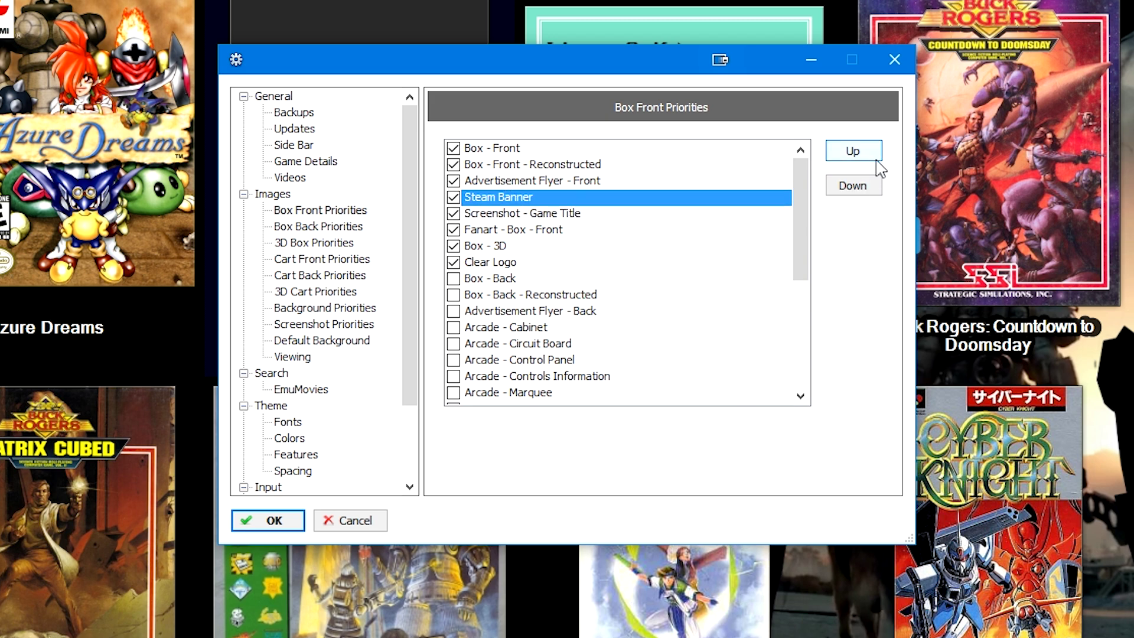
scroll(590, 346, down, 1)
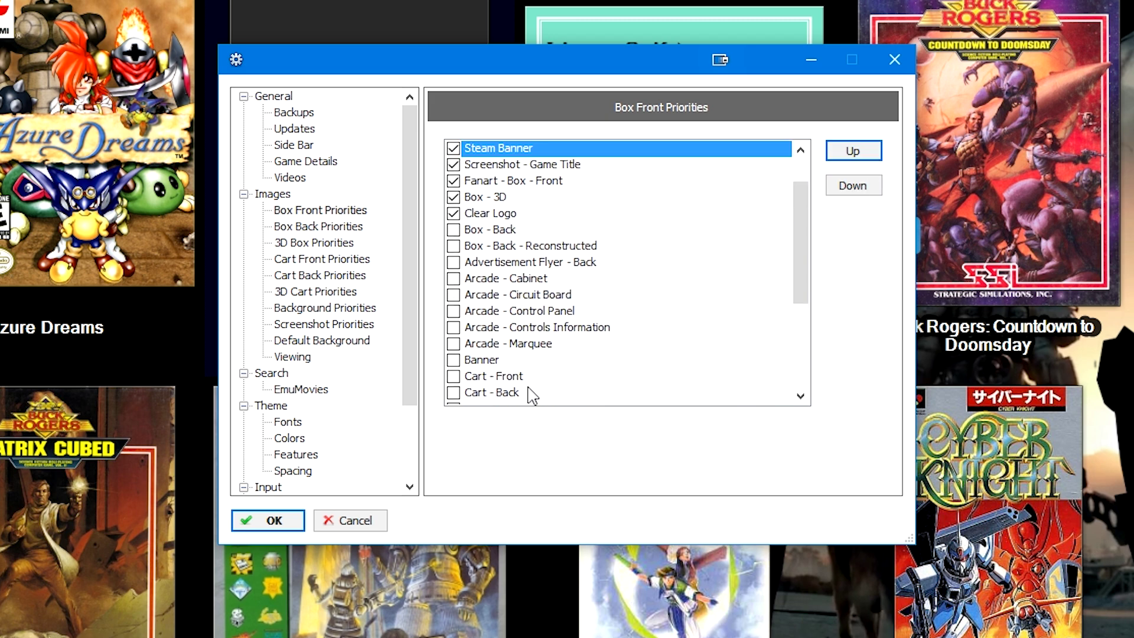
scroll(543, 372, down, 2)
- Enable Arcade - Marquee and Banner as box front fallback image types
click(454, 247)
scroll(534, 327, up, 1)
click(452, 295)
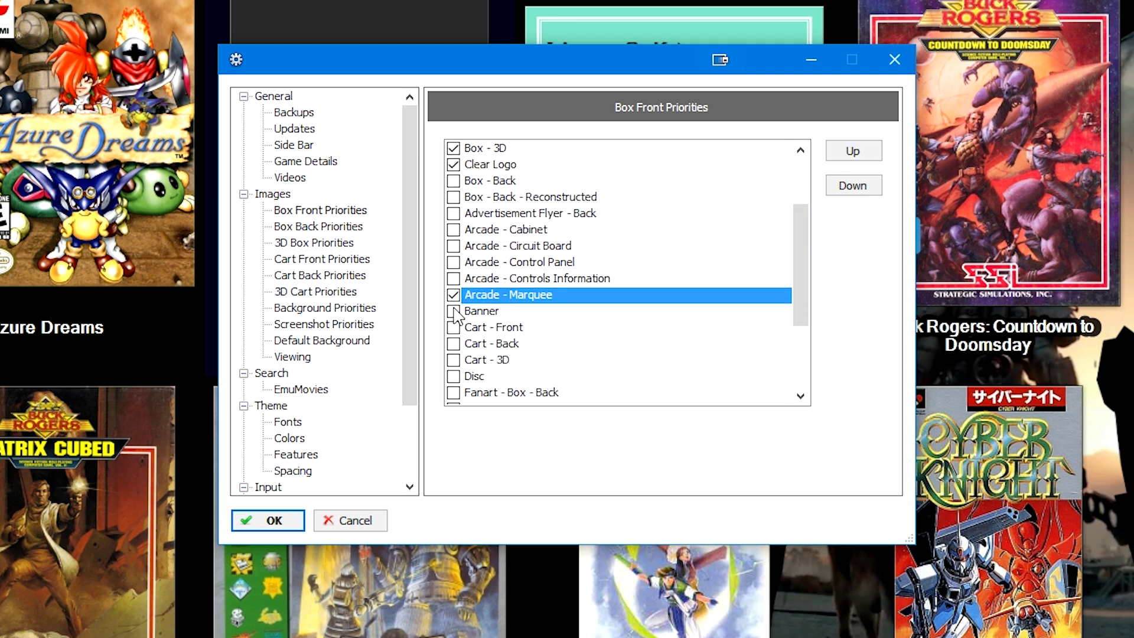
click(459, 312)
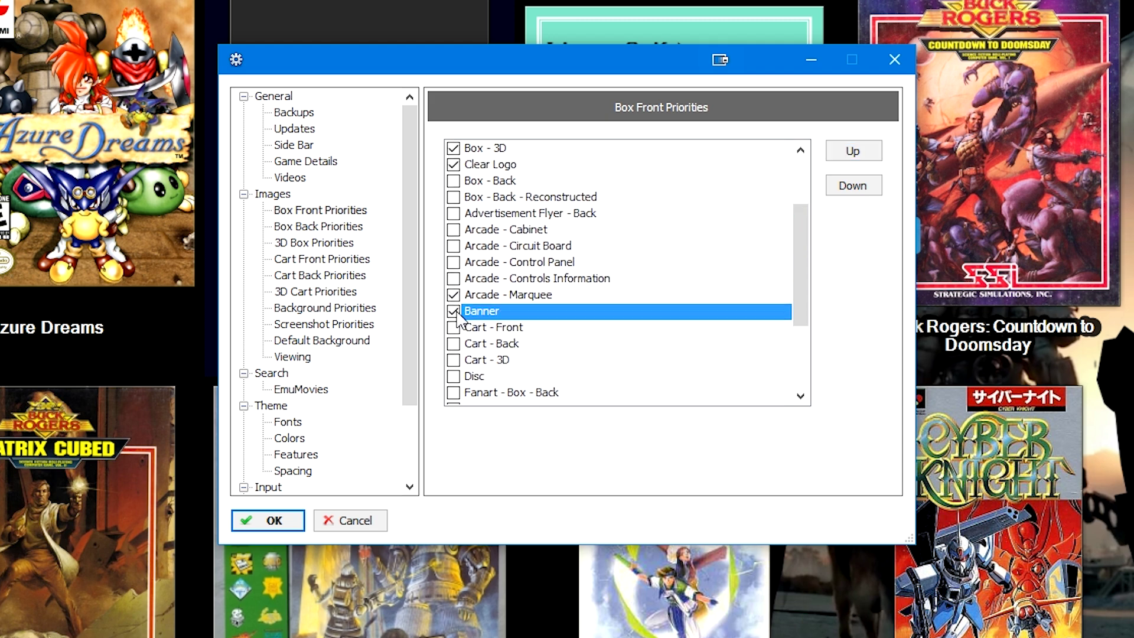
- Raise Arcade - Marquee five places in the Box Front priority order
click(537, 295)
scroll(590, 342, up, 2)
click(877, 152)
click(877, 152)
click(876, 152)
click(876, 153)
click(876, 152)
click(876, 153)
click(876, 152)
click(877, 152)
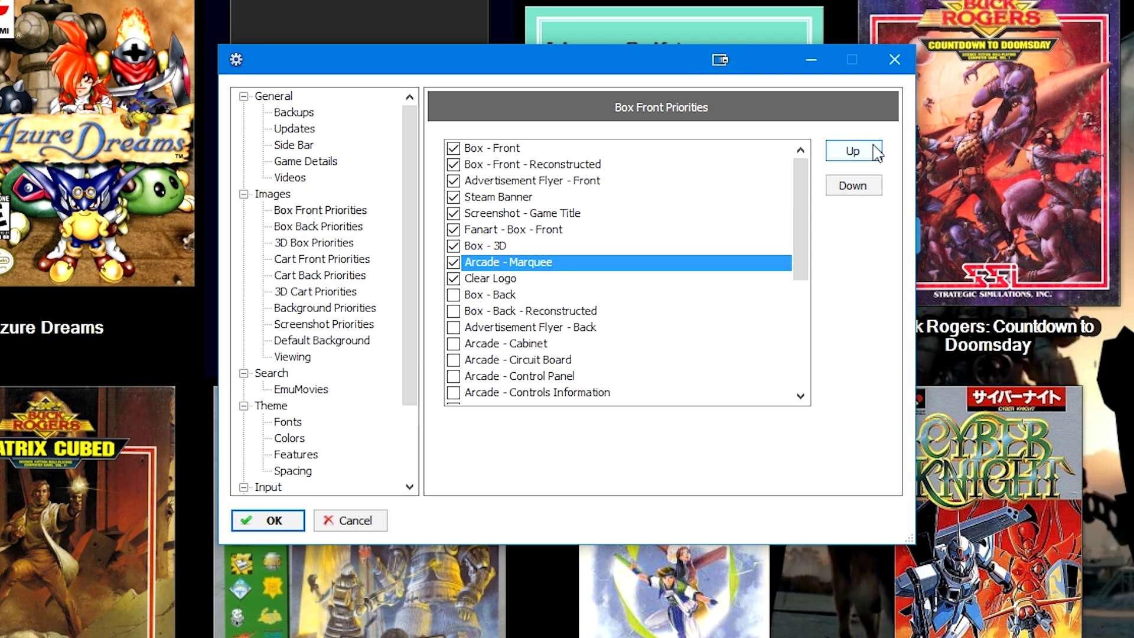
click(877, 153)
- Raise Banner three places so it follows Arcade - Marquee
scroll(518, 367, down, 1)
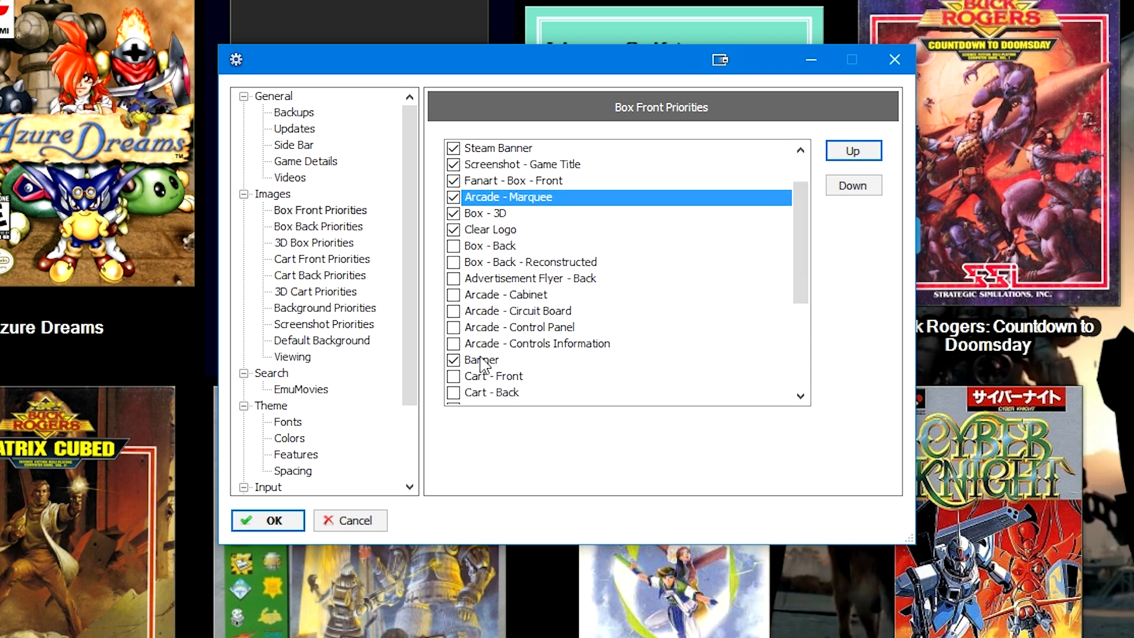
click(518, 360)
click(851, 152)
click(852, 152)
click(852, 153)
click(852, 153)
click(852, 153)
click(851, 153)
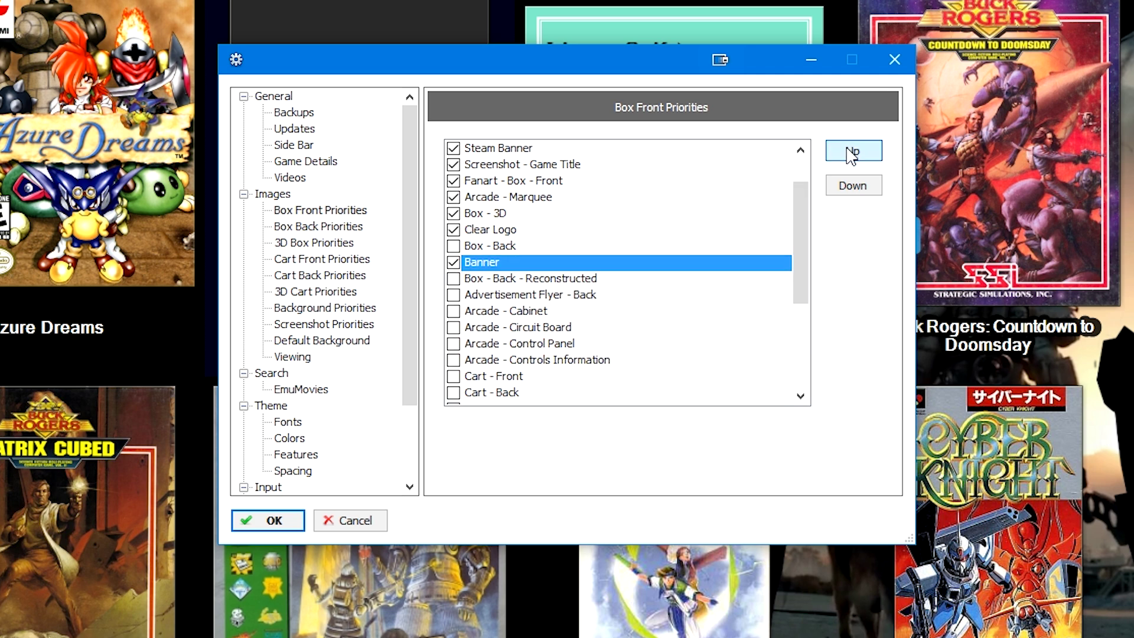
click(852, 153)
click(851, 152)
click(851, 152)
- Move Box - 3D down the priority list until it sits just below Clear Logo
scroll(650, 348, up, 1)
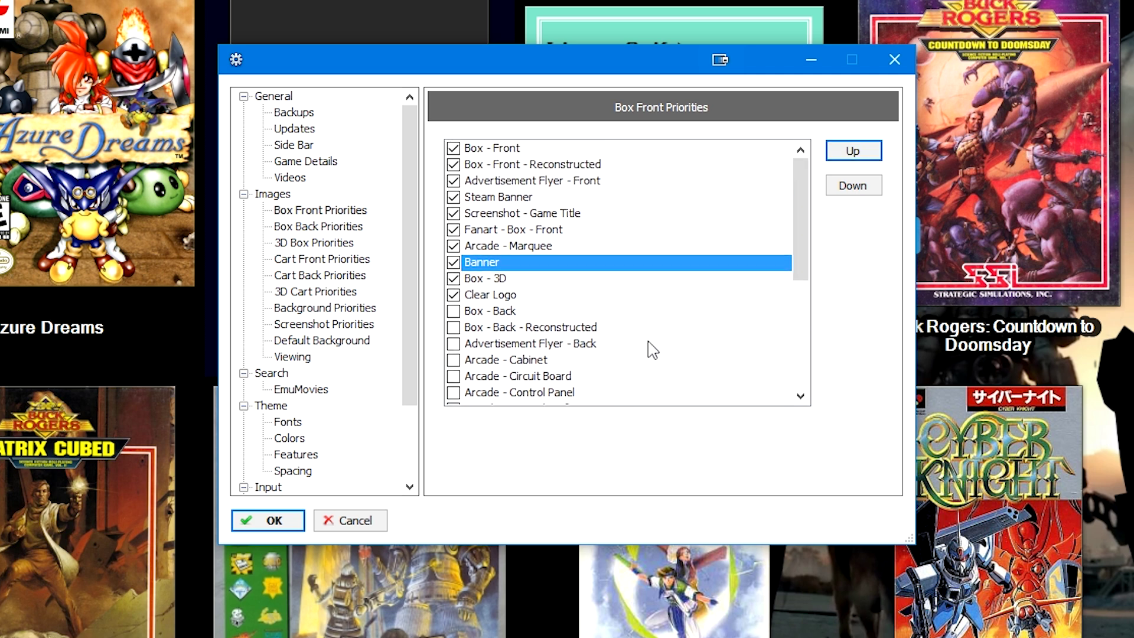
click(487, 279)
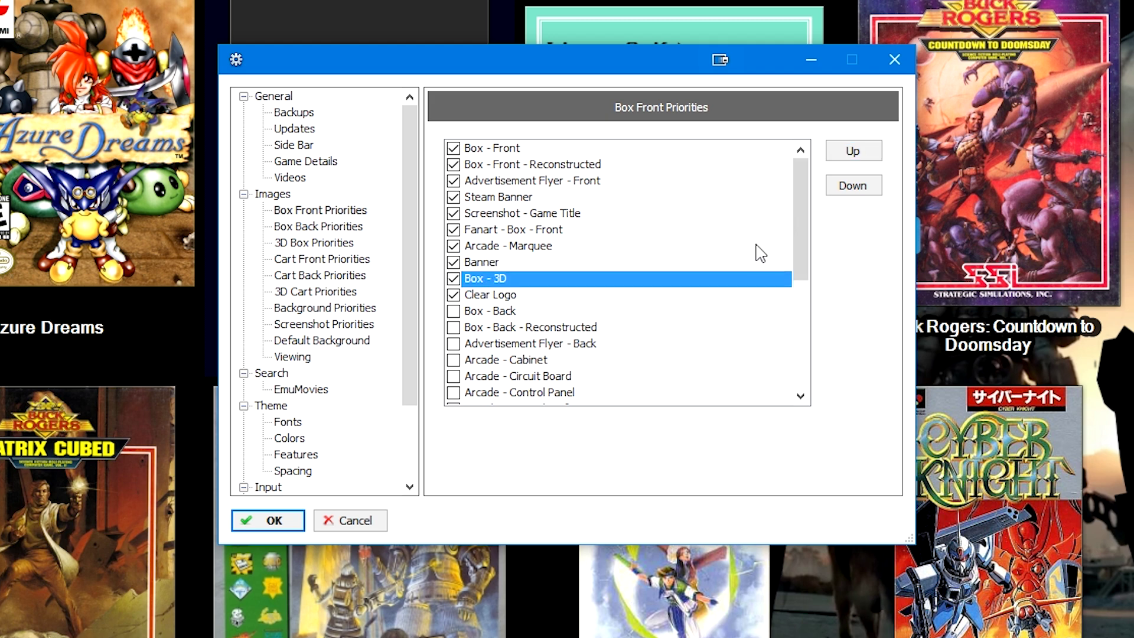
click(850, 152)
click(850, 152)
click(850, 152)
click(851, 152)
click(851, 152)
click(850, 152)
click(850, 152)
click(850, 152)
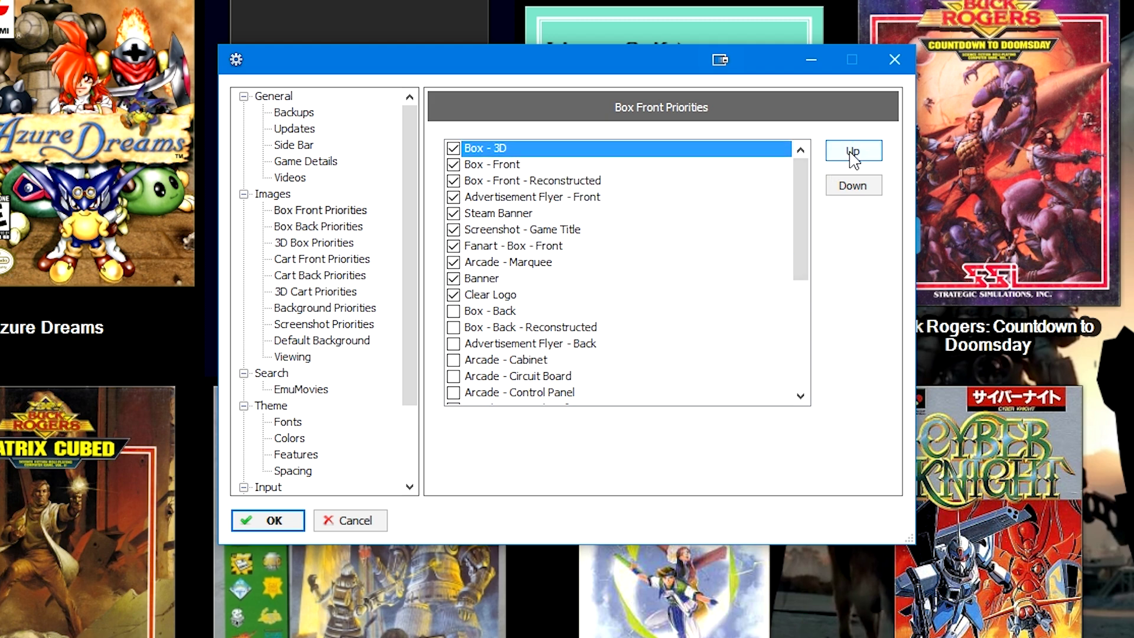
click(863, 188)
click(863, 187)
click(864, 187)
click(863, 188)
click(864, 187)
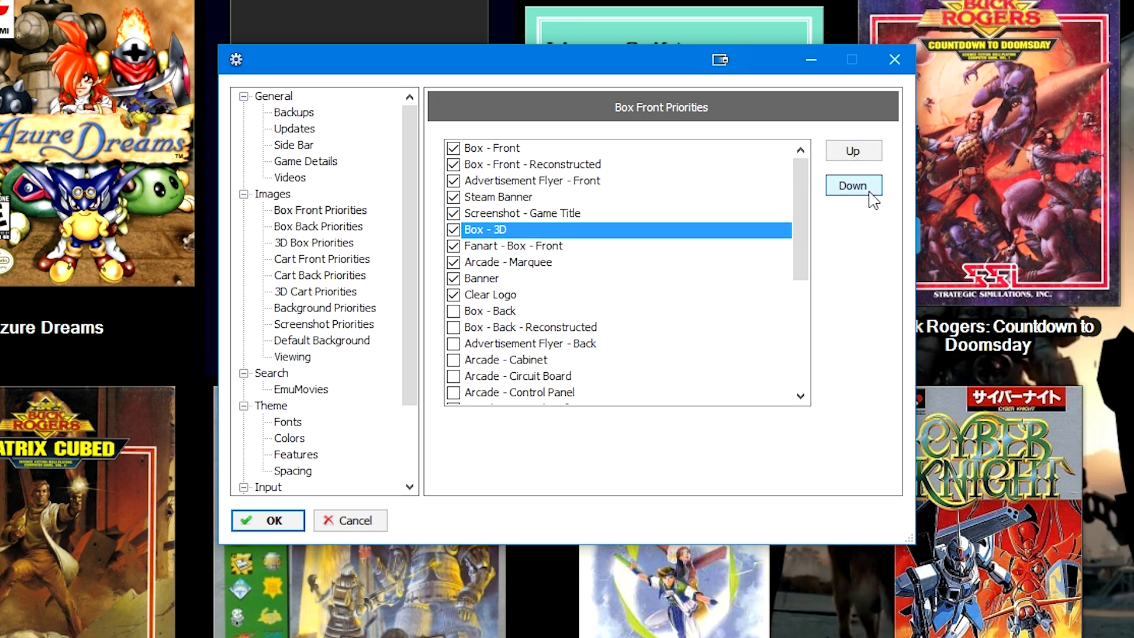
double_click(864, 187)
double_click(863, 187)
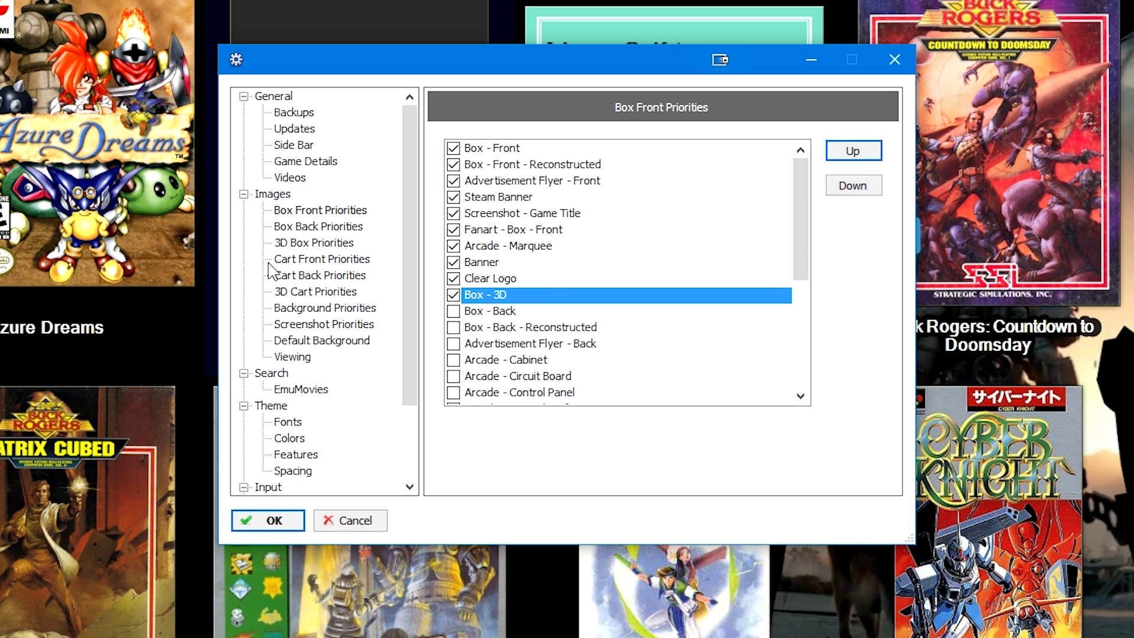
click(322, 228)
click(318, 244)
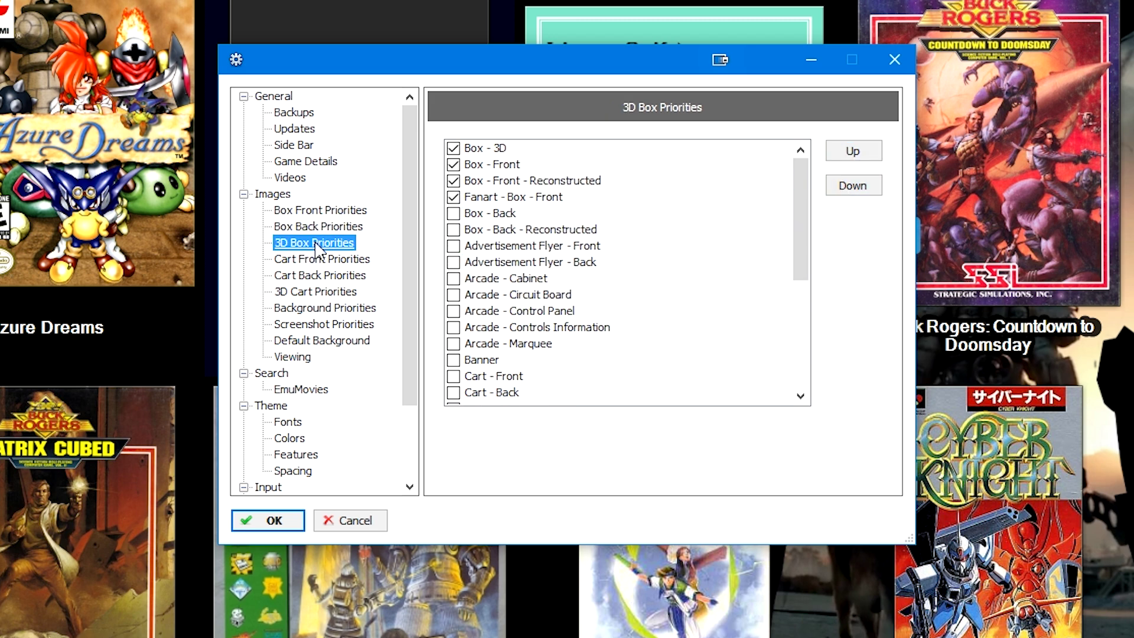
click(320, 259)
click(320, 277)
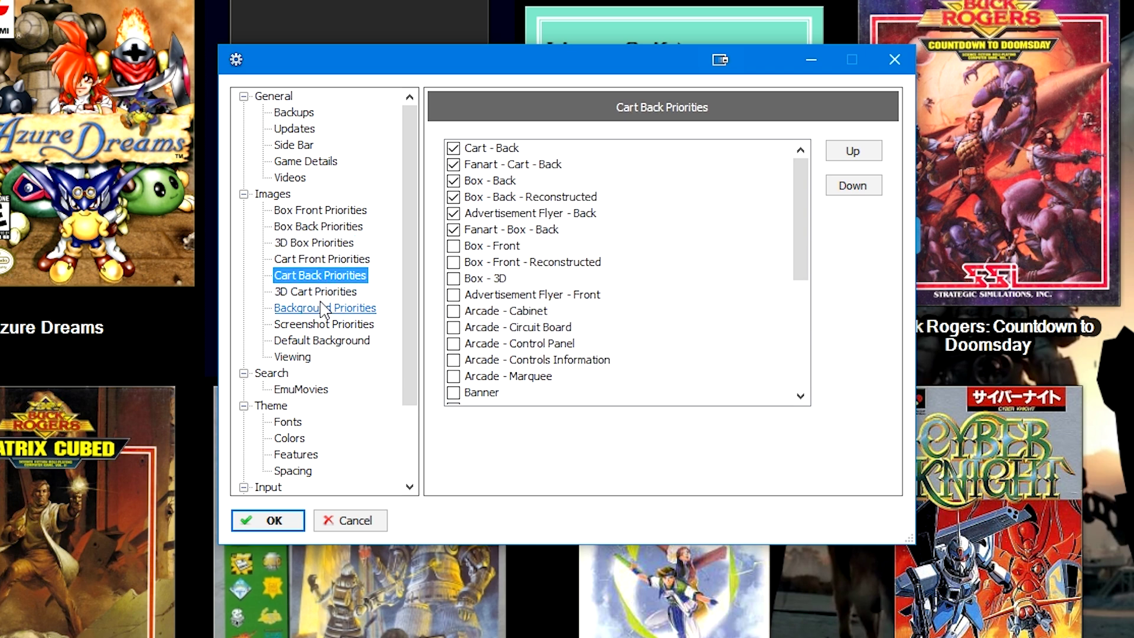
click(326, 291)
click(336, 308)
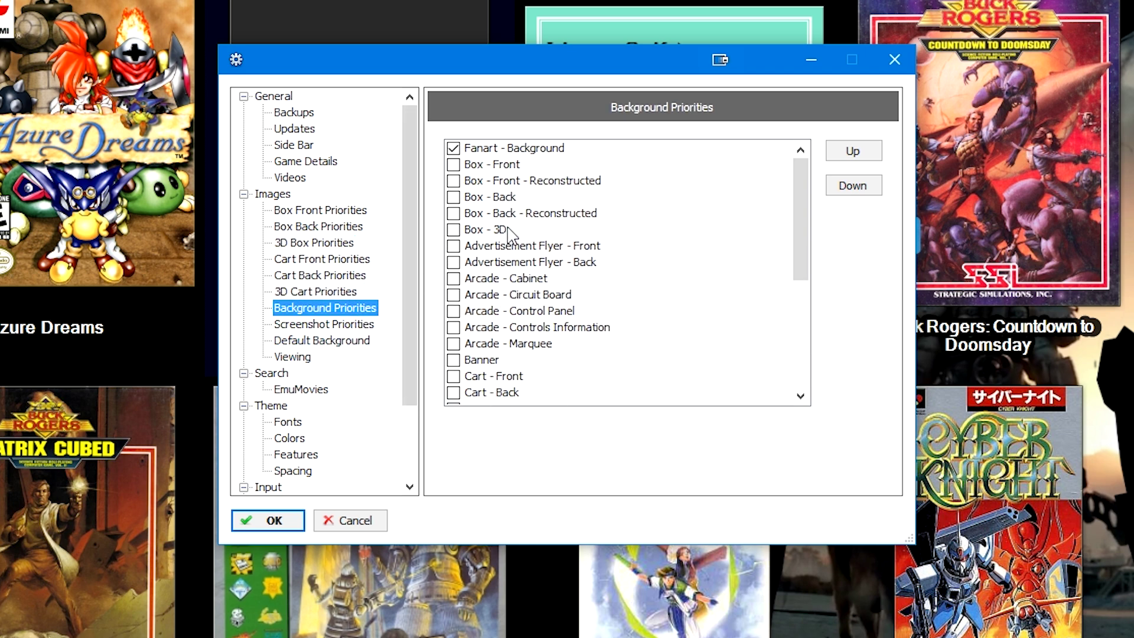
click(528, 152)
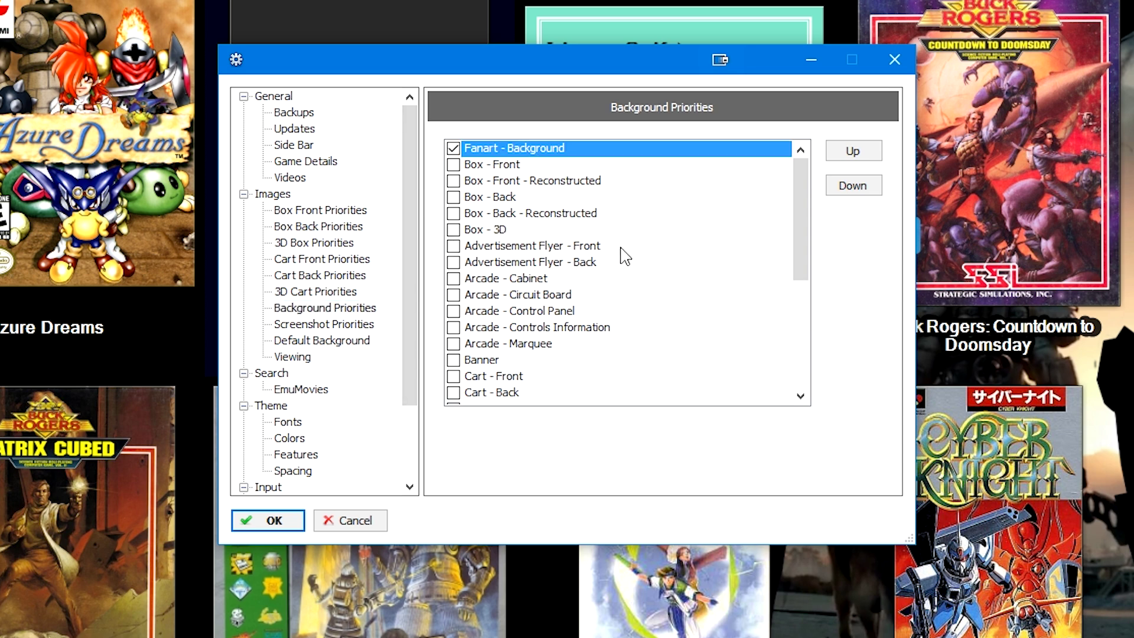
scroll(599, 268, down, 5)
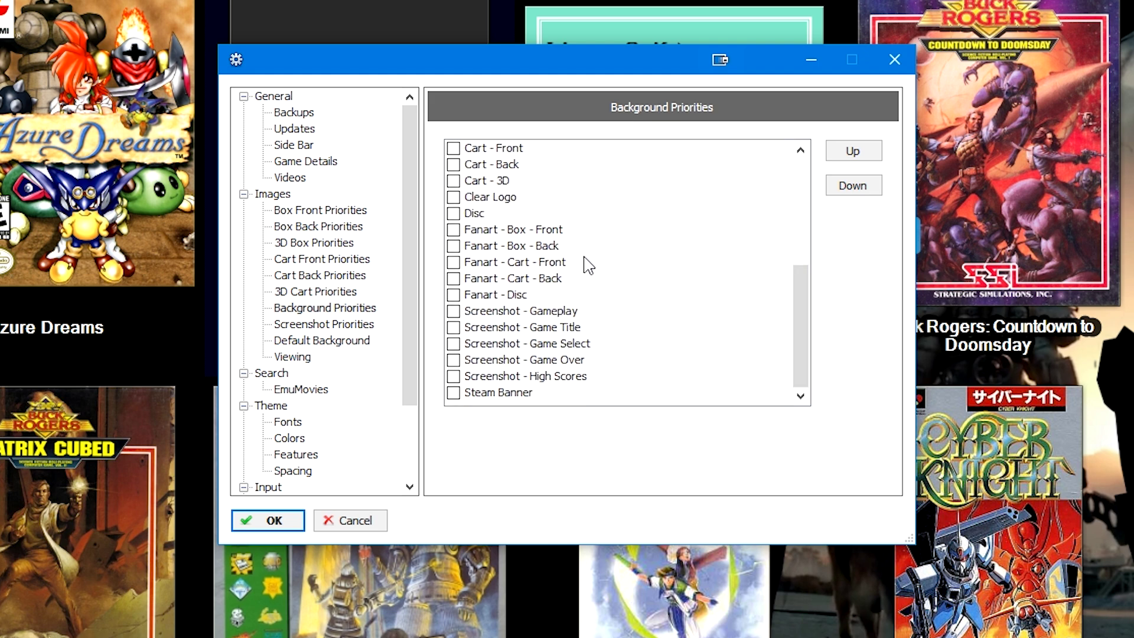
scroll(682, 281, up, 5)
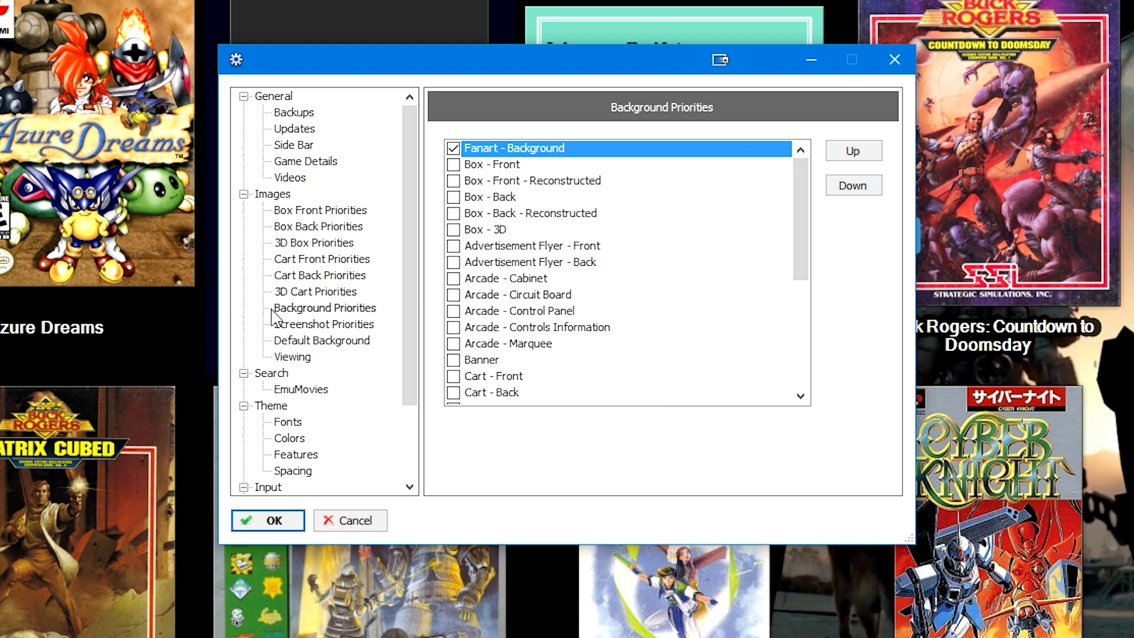
click(310, 325)
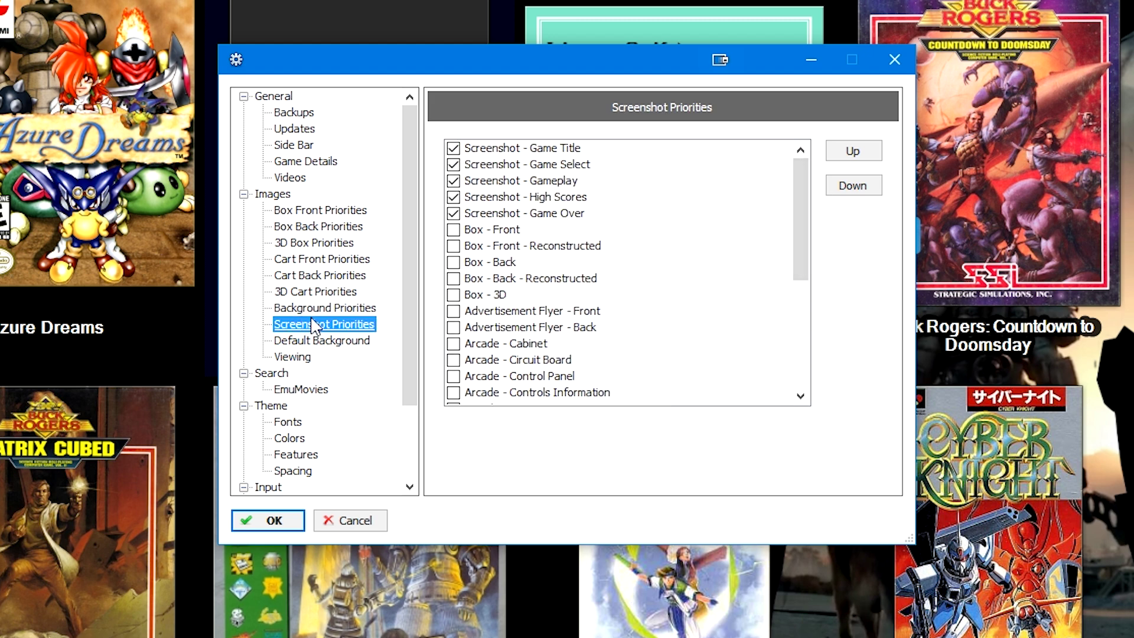
click(351, 226)
key(Up)
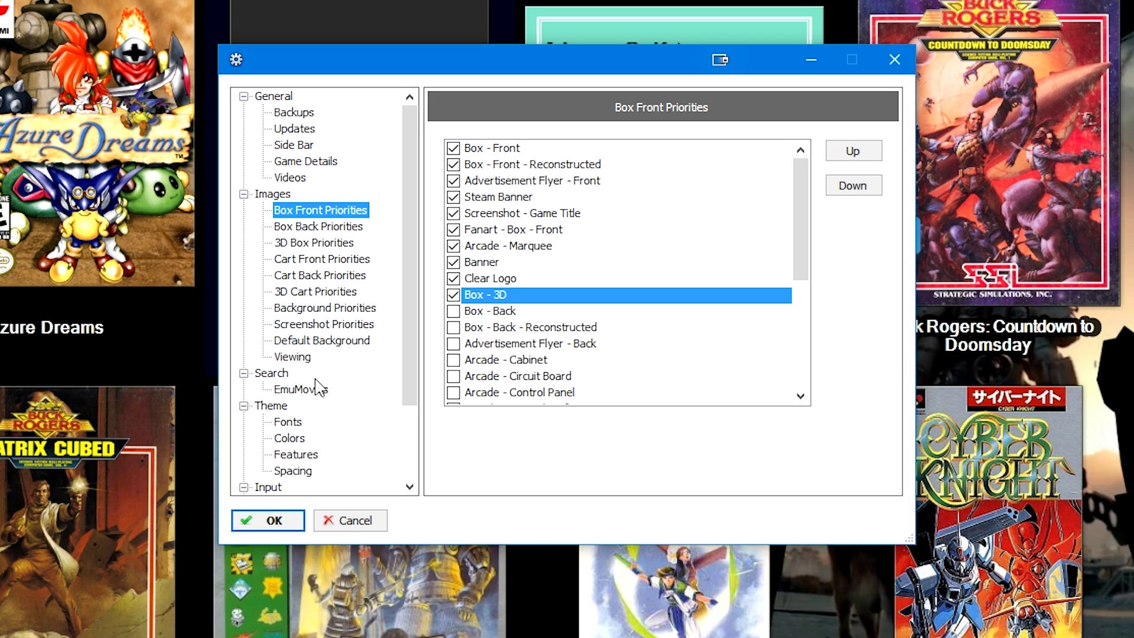
- Save the options with OK, then select the Dragon Ball Z II and Death Jr.: Root of Evil tiles
click(277, 520)
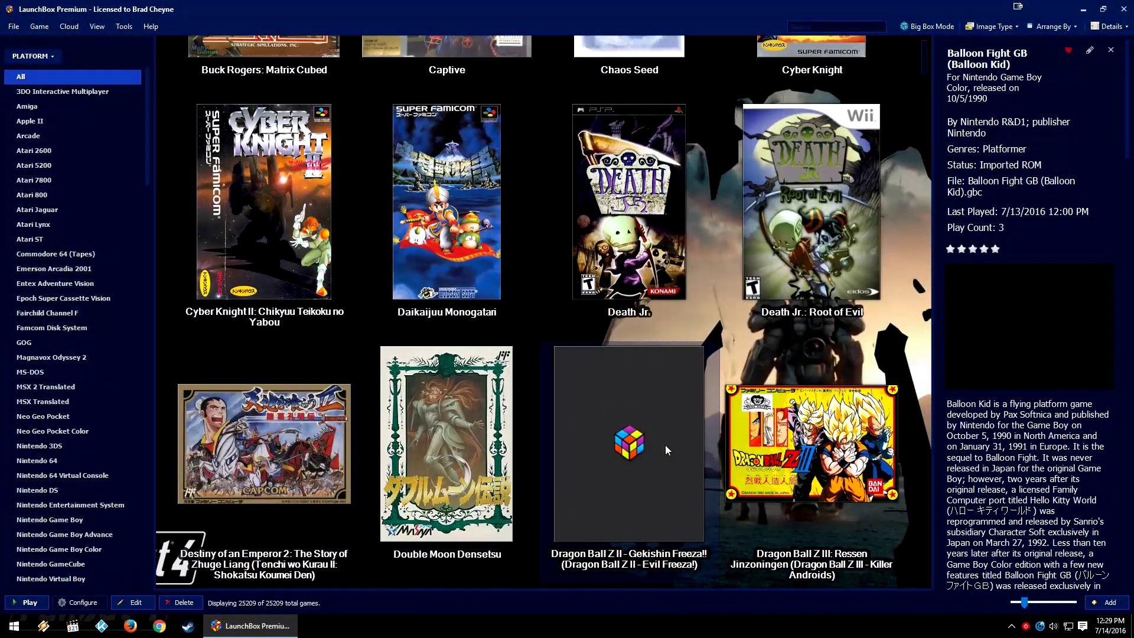
click(664, 445)
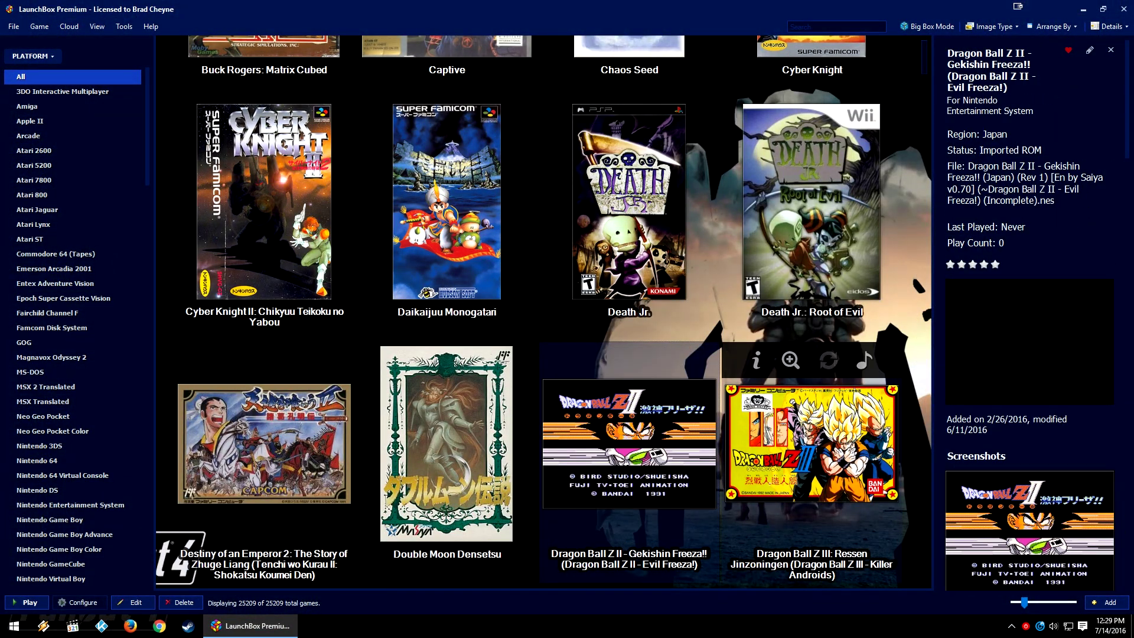
click(826, 240)
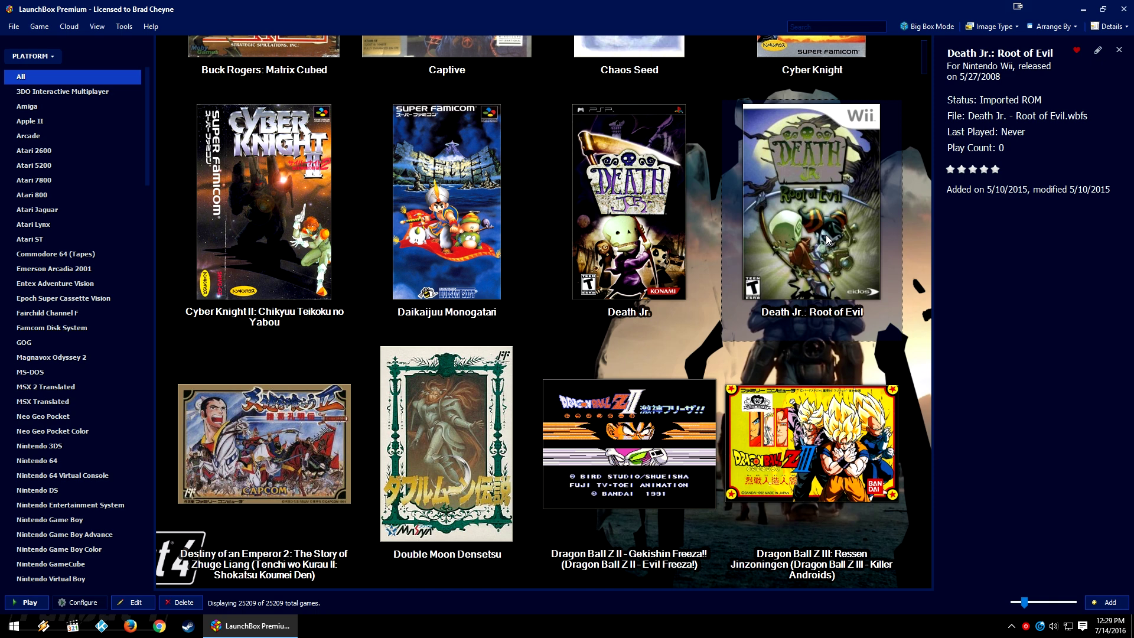
- Run Refresh All Images from the Tools menu
click(119, 28)
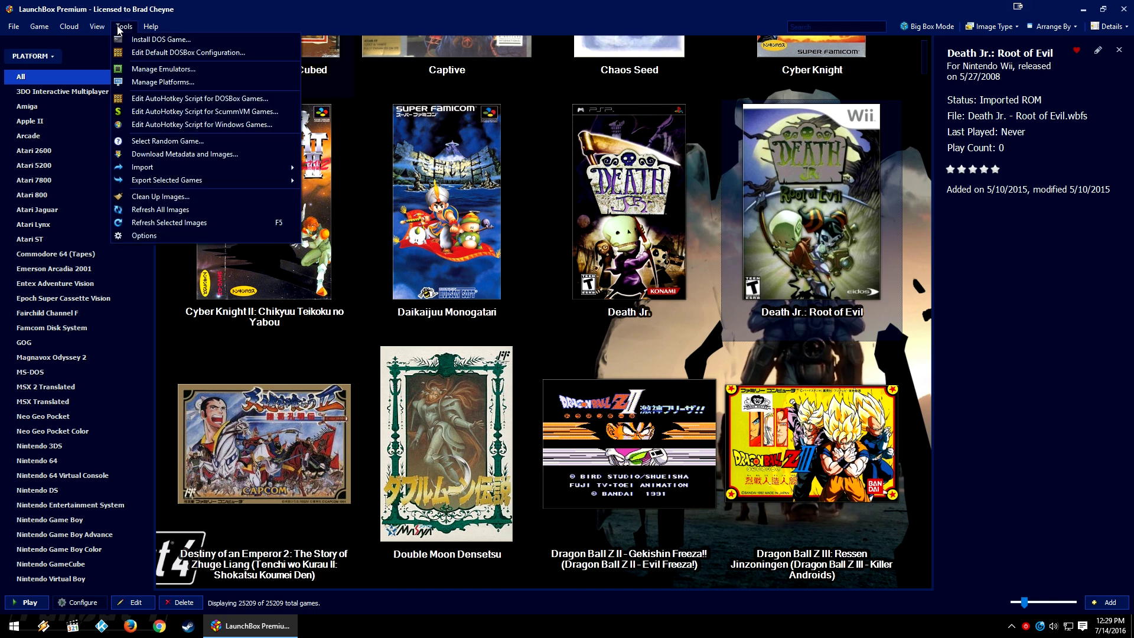
click(182, 207)
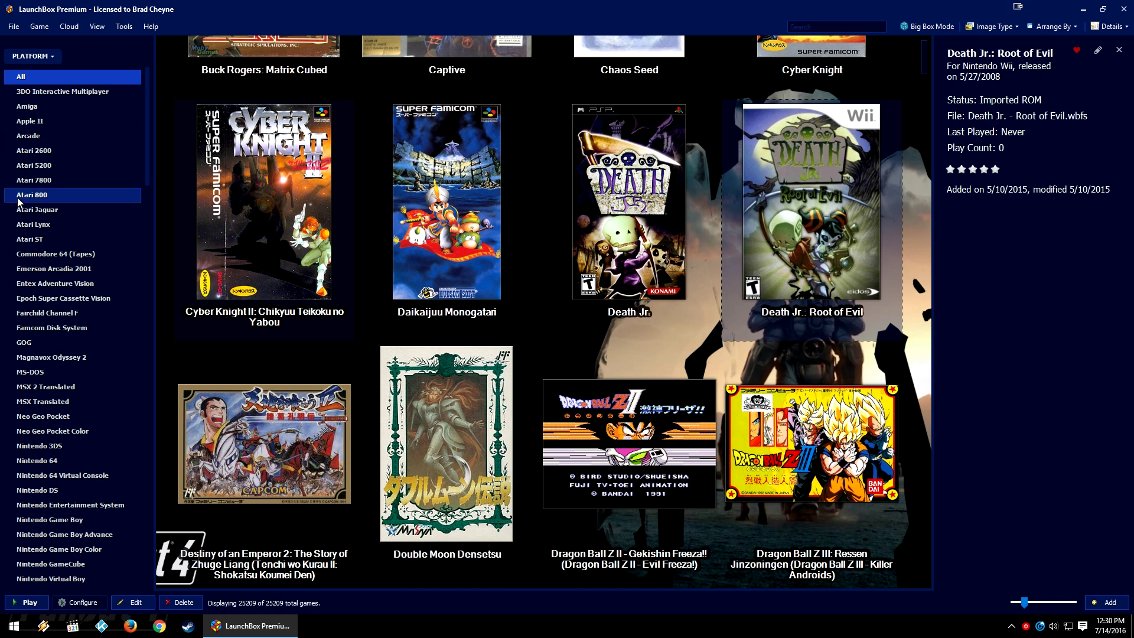
scroll(296, 303, up, 5)
scroll(303, 304, up, 2)
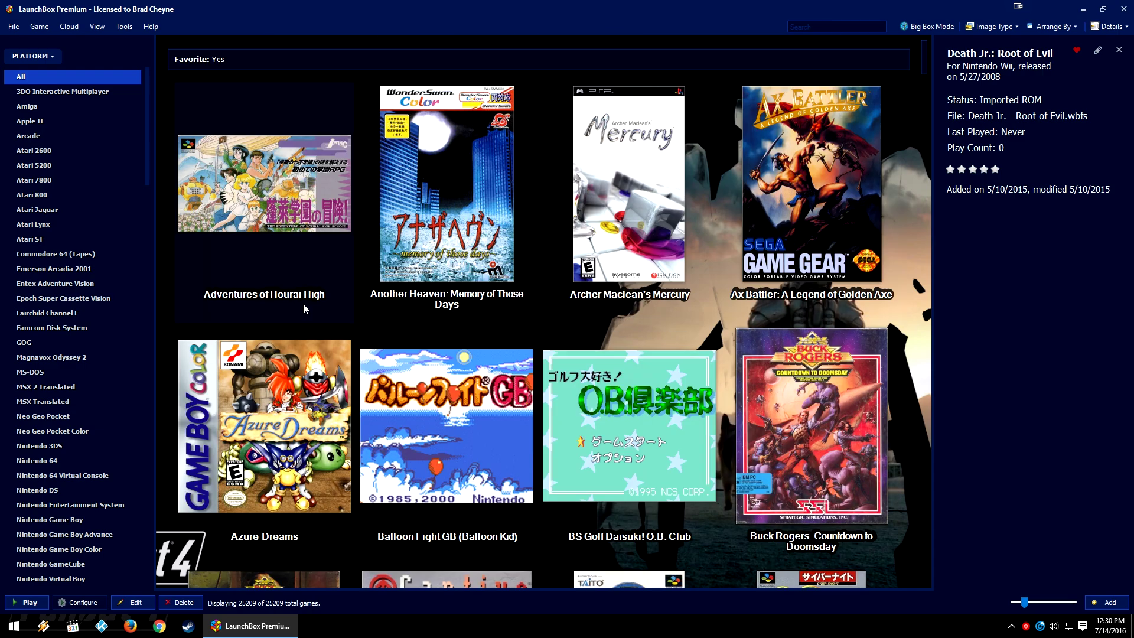
scroll(544, 217, down, 6)
scroll(544, 217, down, 15)
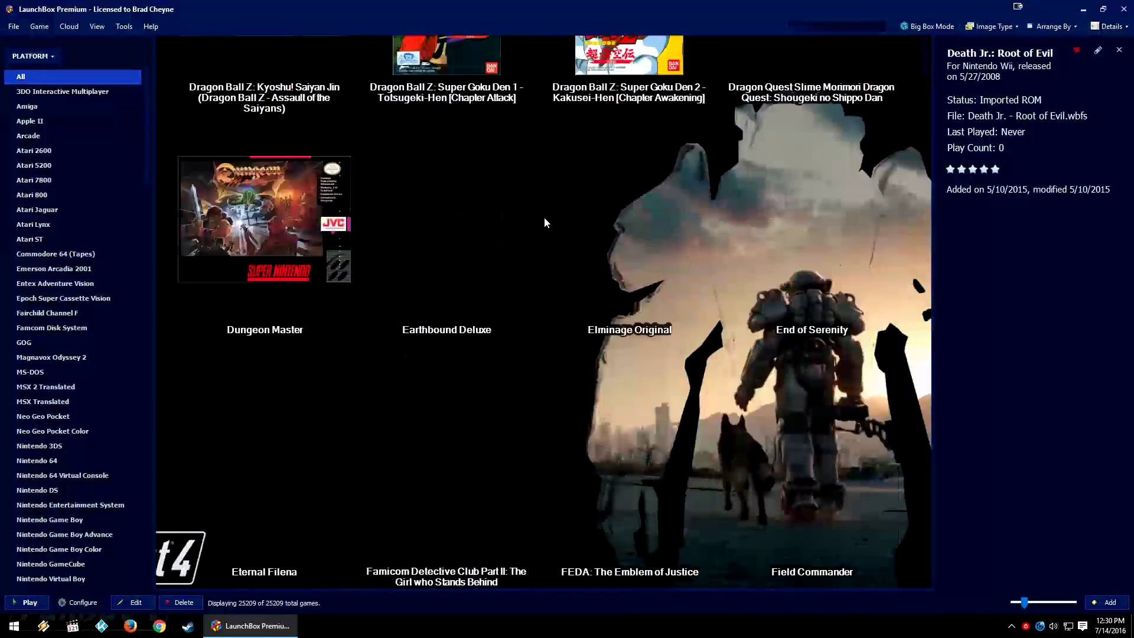
scroll(544, 218, down, 3)
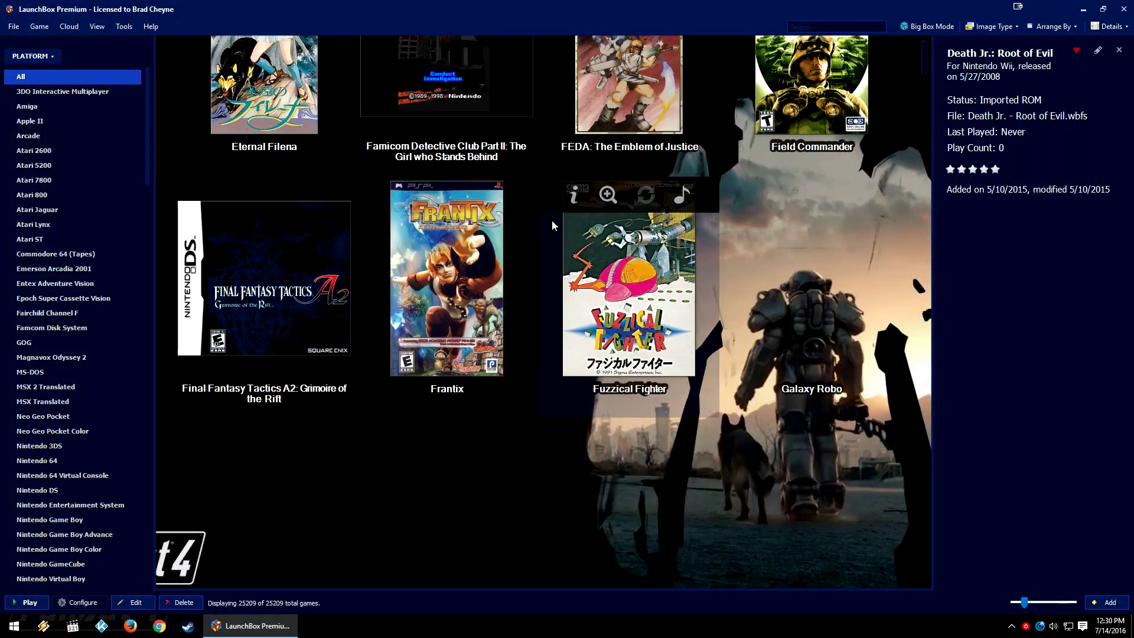
scroll(519, 455, down, 5)
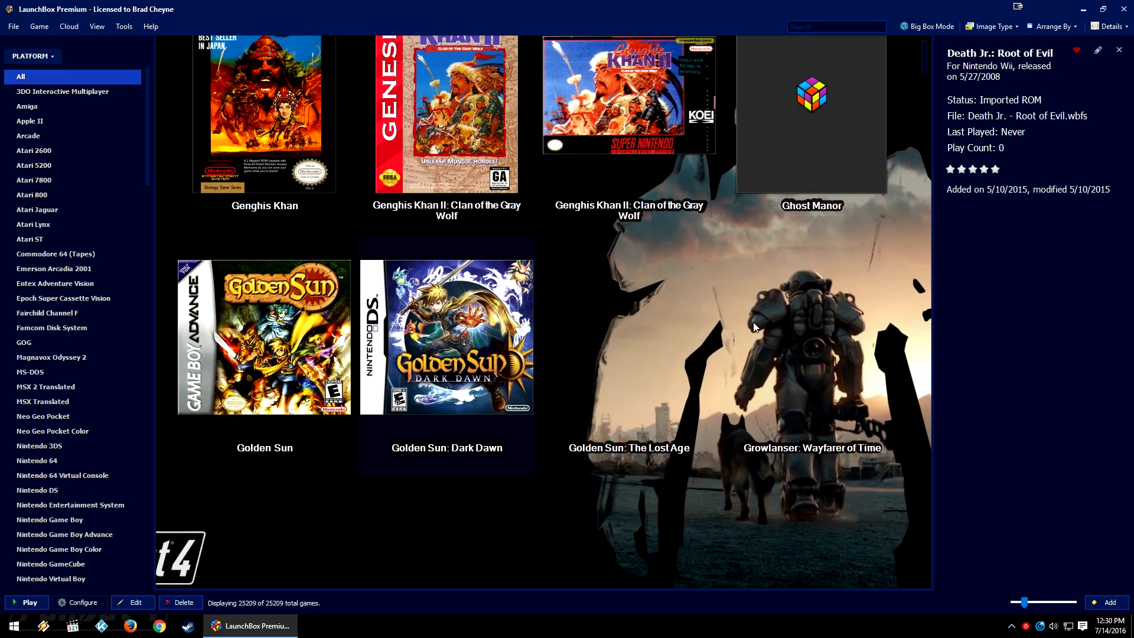
scroll(593, 325, down, 3)
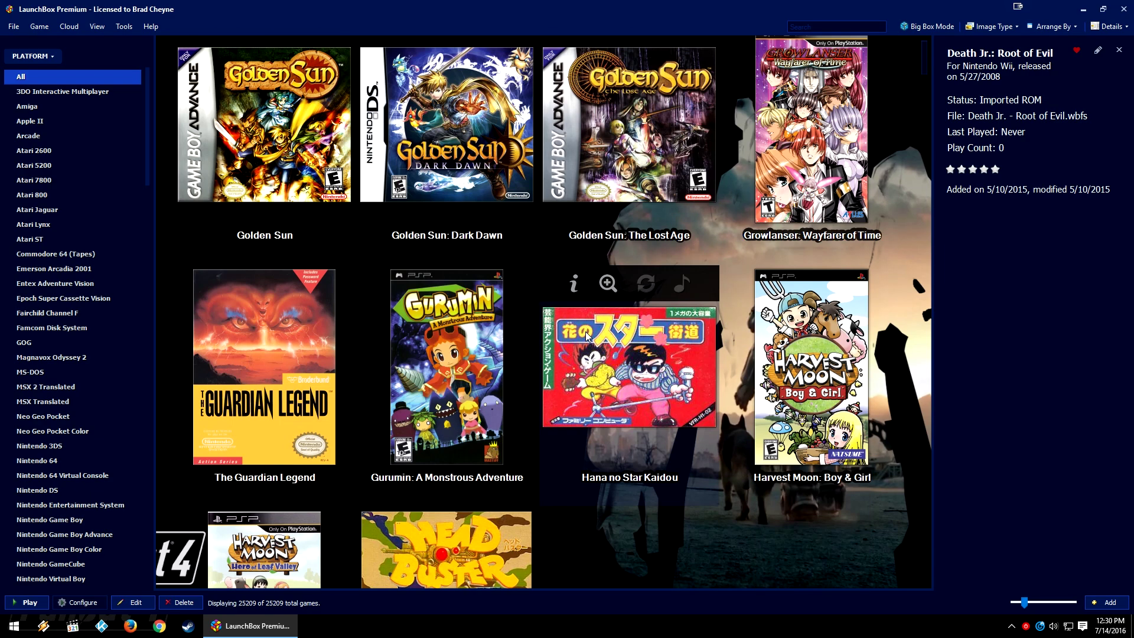
scroll(653, 382, up, 10)
scroll(654, 382, up, 10)
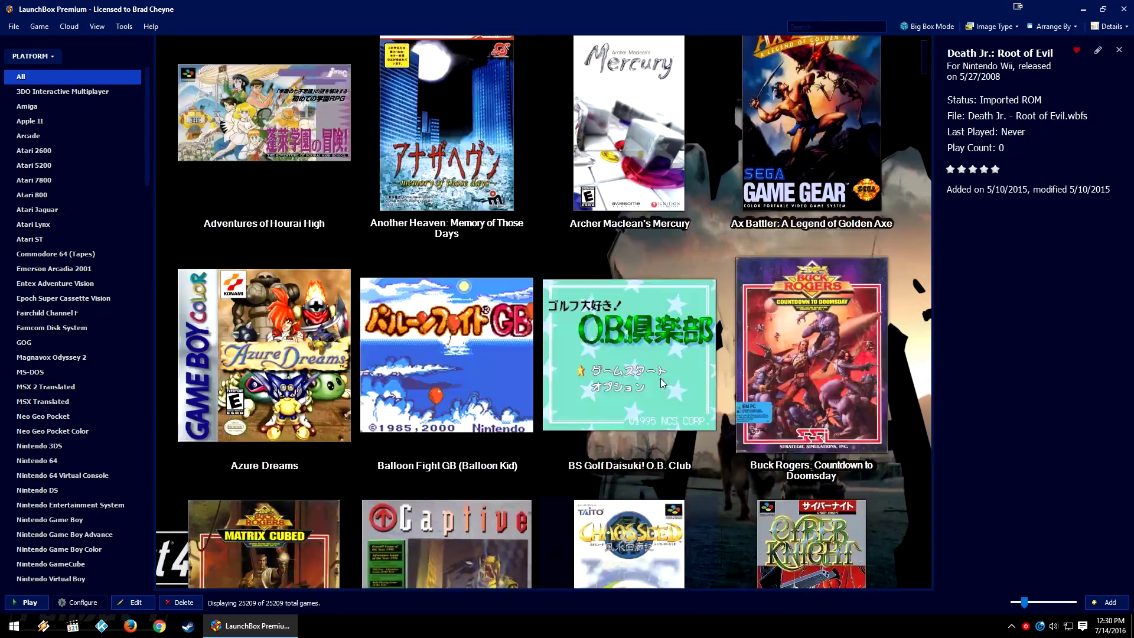